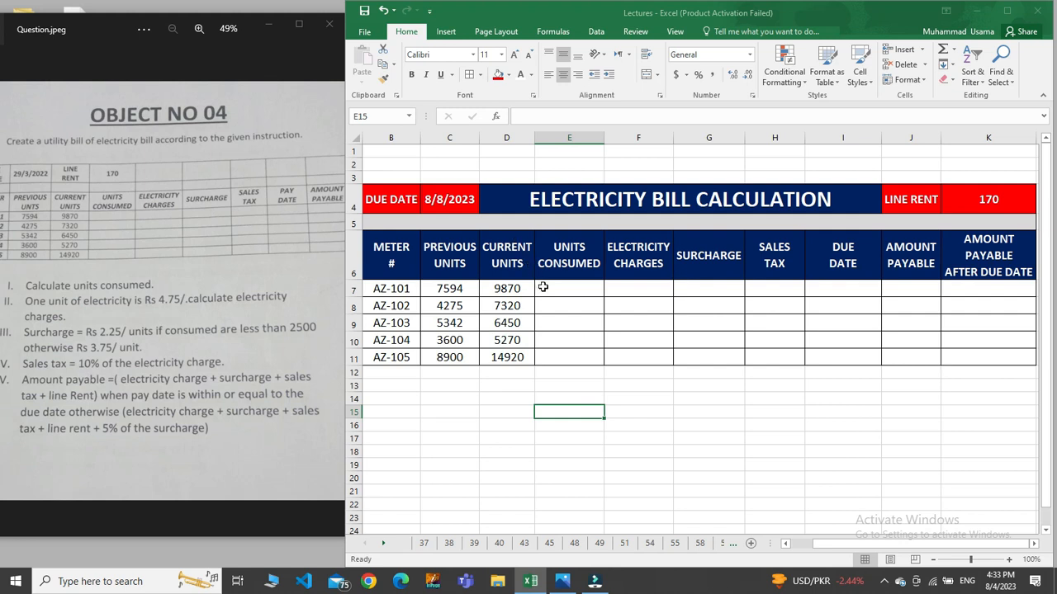
Calculate the units consumed in E7 with =D7-C7 and fill the formula down through E11.
{"action": "left_click", "coordinate": [542, 287]}
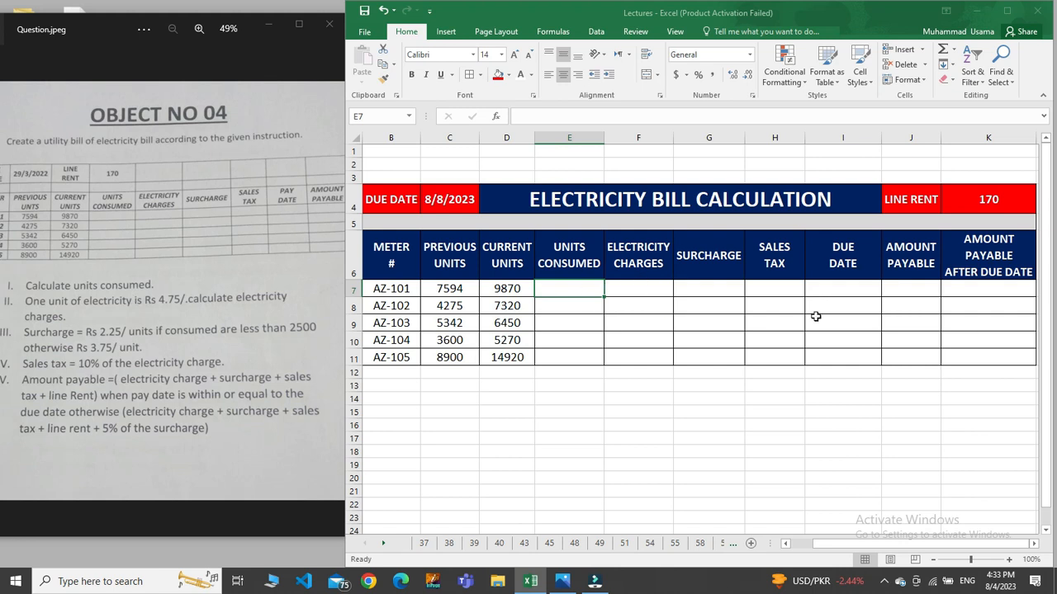
{"action": "key", "text": "F2"}
{"action": "type", "text": "="}
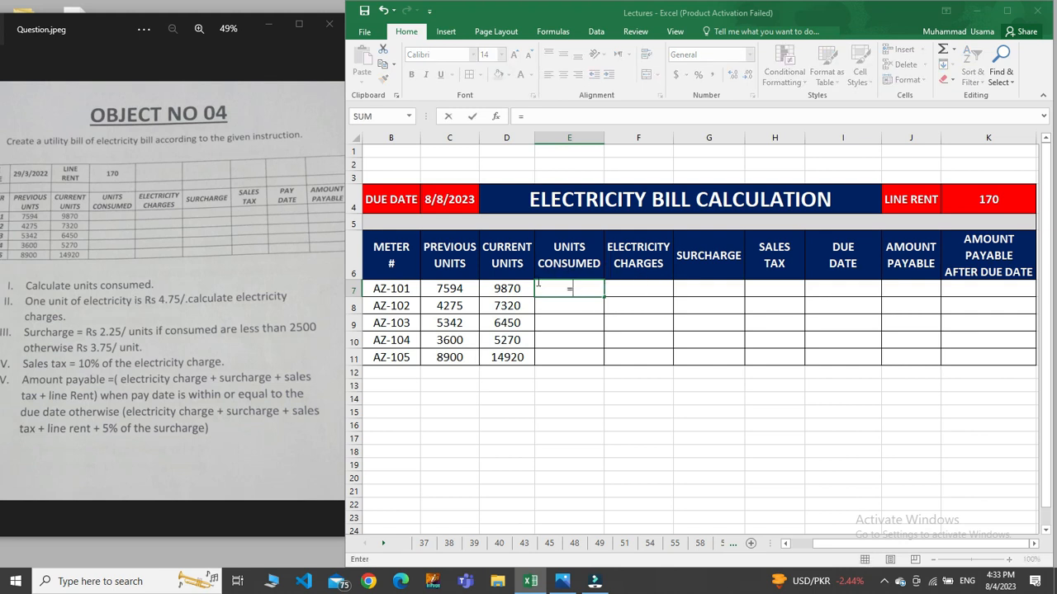
{"action": "left_click", "coordinate": [526, 292]}
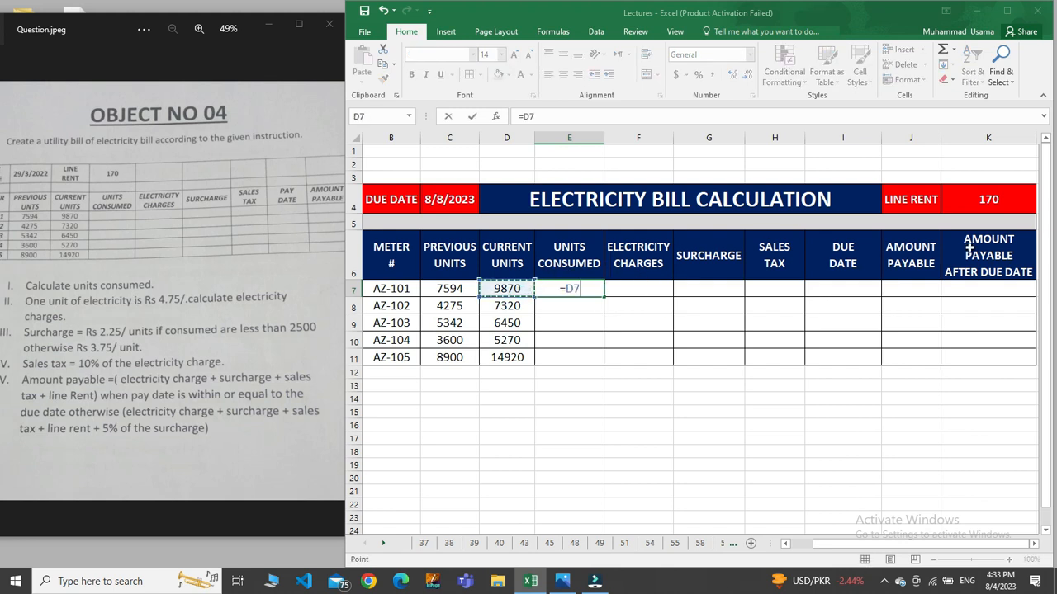
{"action": "type", "text": "-"}
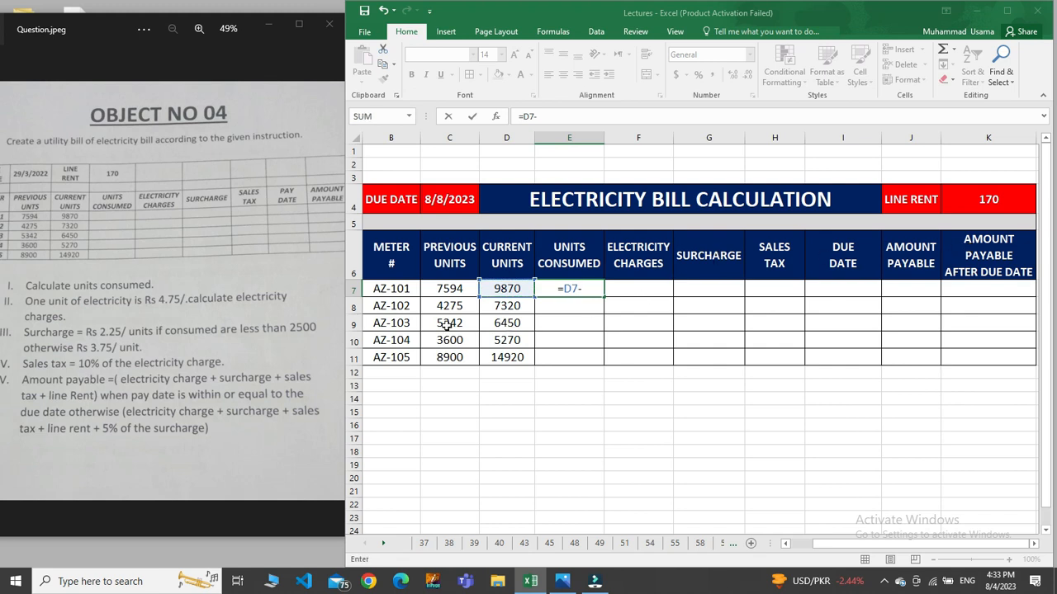
{"action": "left_click", "coordinate": [452, 288]}
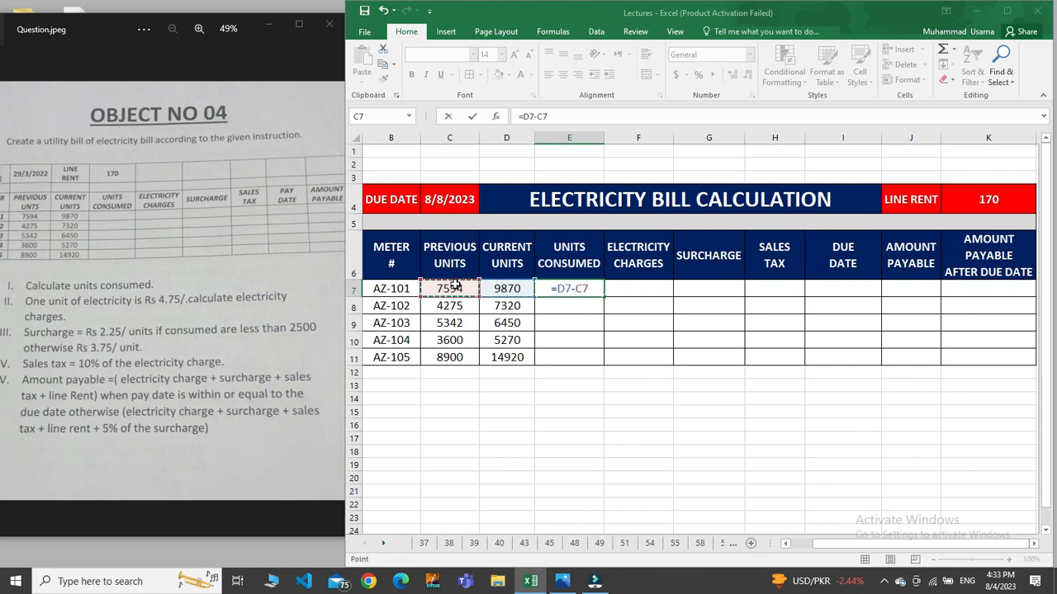
{"action": "key", "text": "Return"}
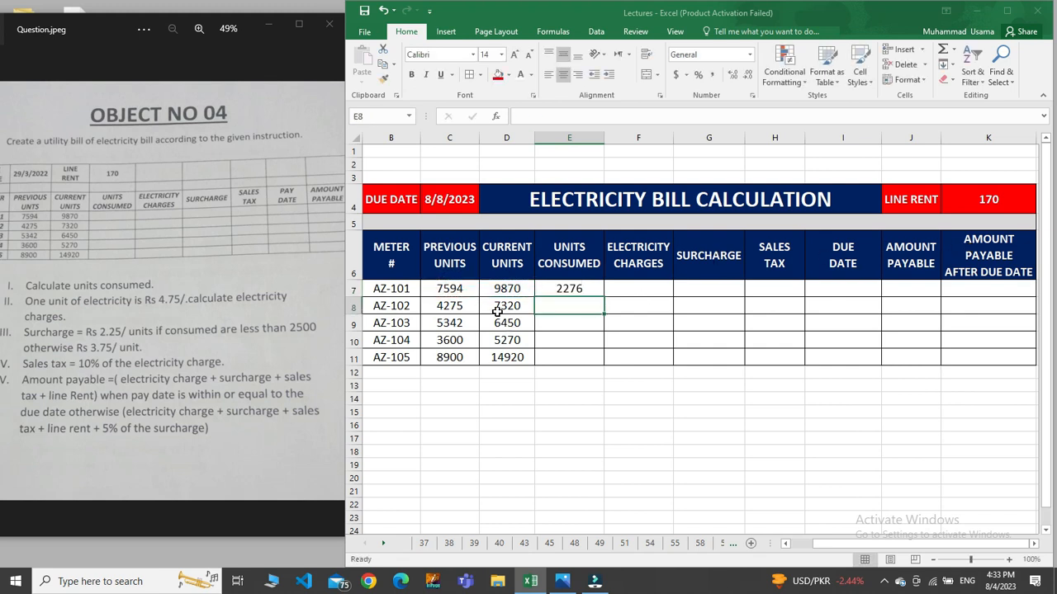
{"action": "left_click", "coordinate": [590, 290]}
{"action": "left_click_drag", "start_coordinate": [604, 295], "coordinate": [605, 364]}
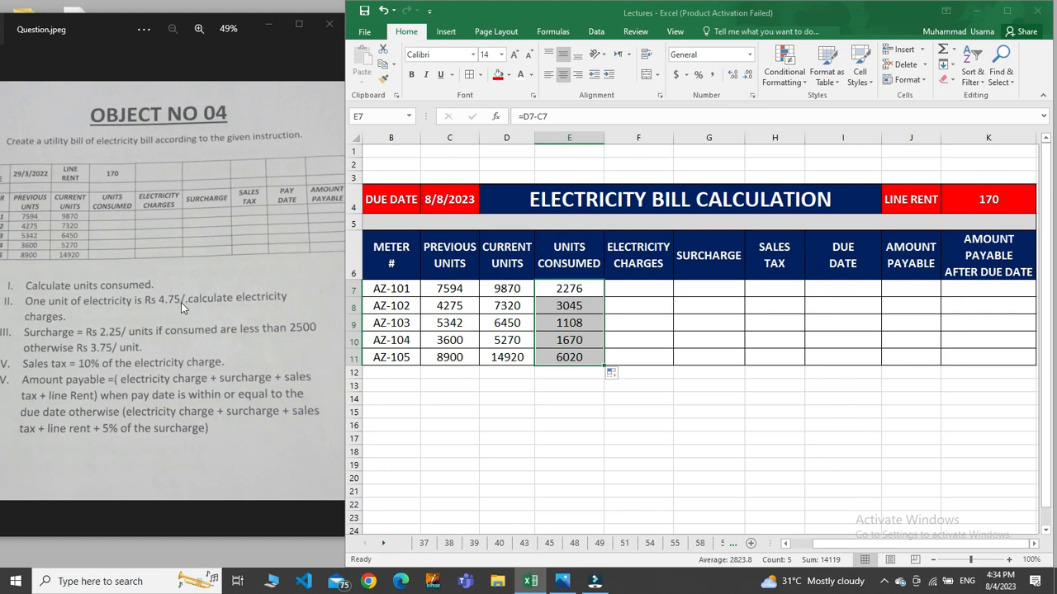
Calculate the electricity charges in F7 with =4.75*E7 and fill the formula down through F11.
{"action": "left_click", "coordinate": [632, 284]}
{"action": "type", "text": "="}
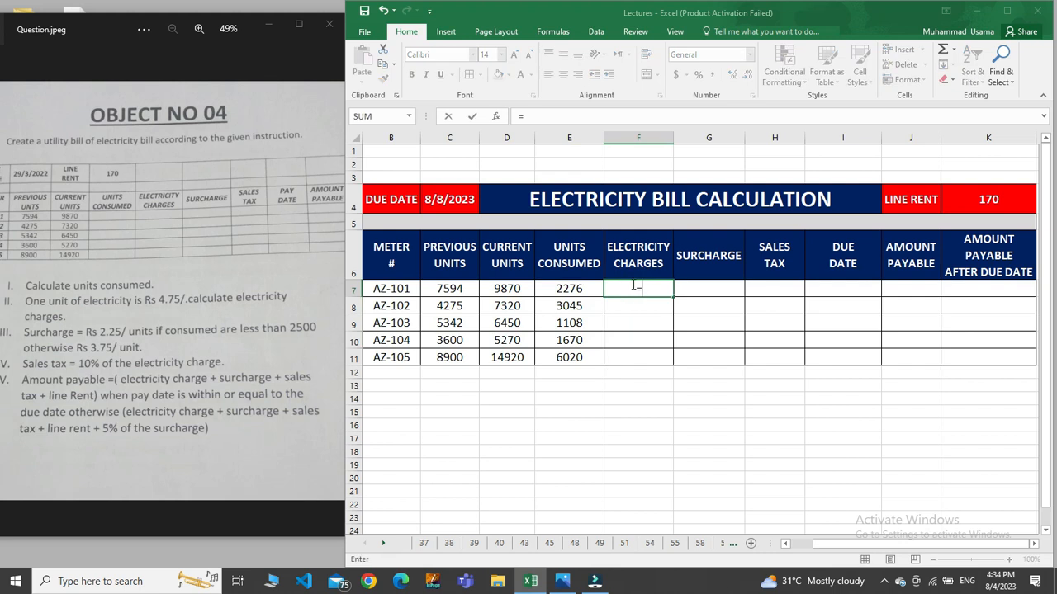
{"action": "type", "text": "4.75*"}
{"action": "left_click", "coordinate": [583, 289]}
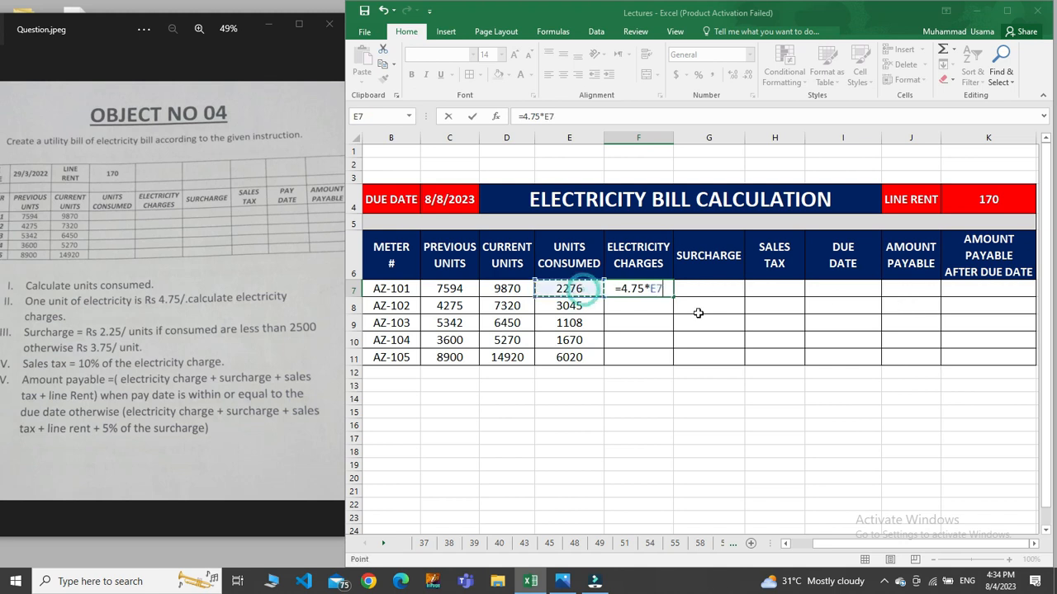
{"action": "key", "text": "Return"}
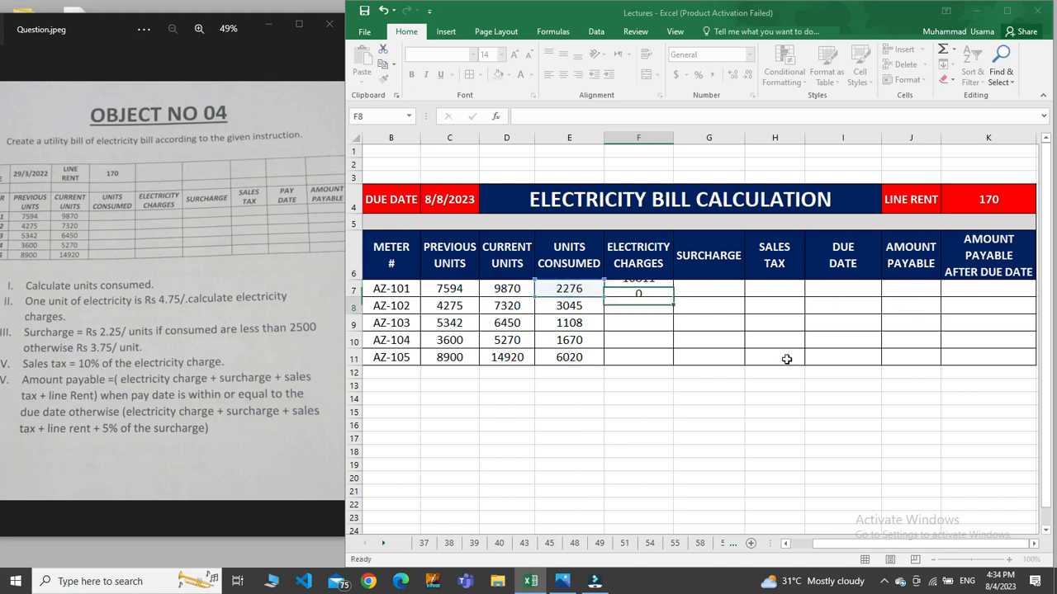
{"action": "left_click", "coordinate": [664, 288]}
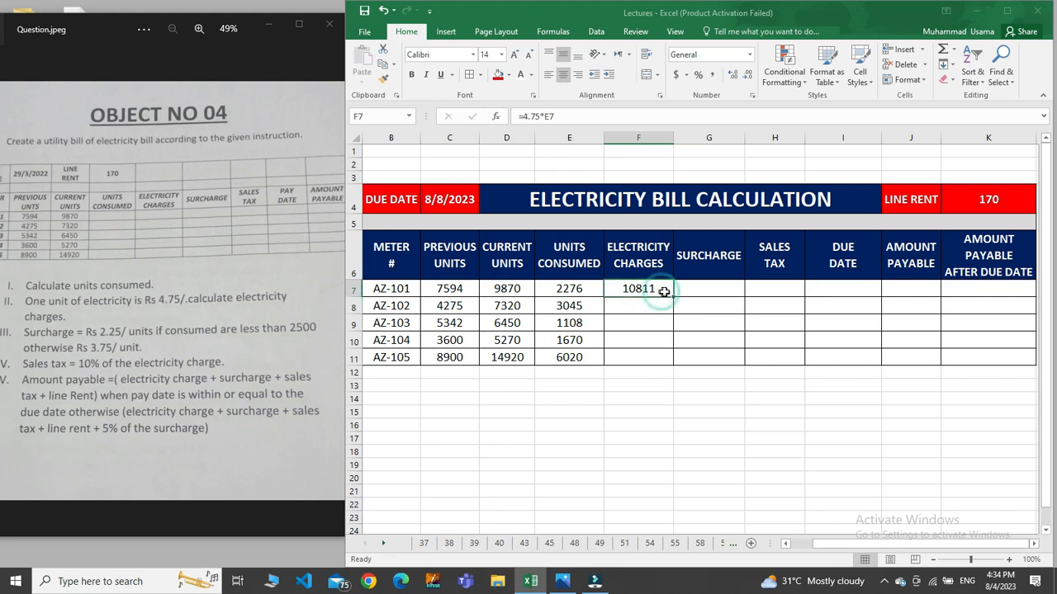
{"action": "left_click_drag", "start_coordinate": [673, 297], "coordinate": [675, 372]}
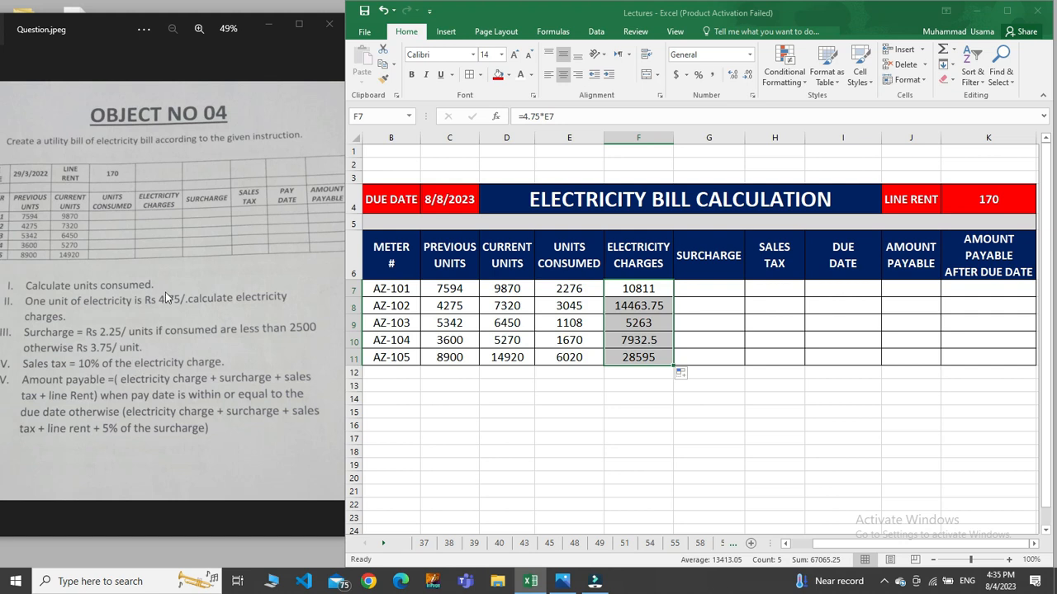
Start an IF formula for the surcharge in G7 with the logical test E7<2500.
{"action": "left_click", "coordinate": [697, 285]}
{"action": "type", "text": "="}
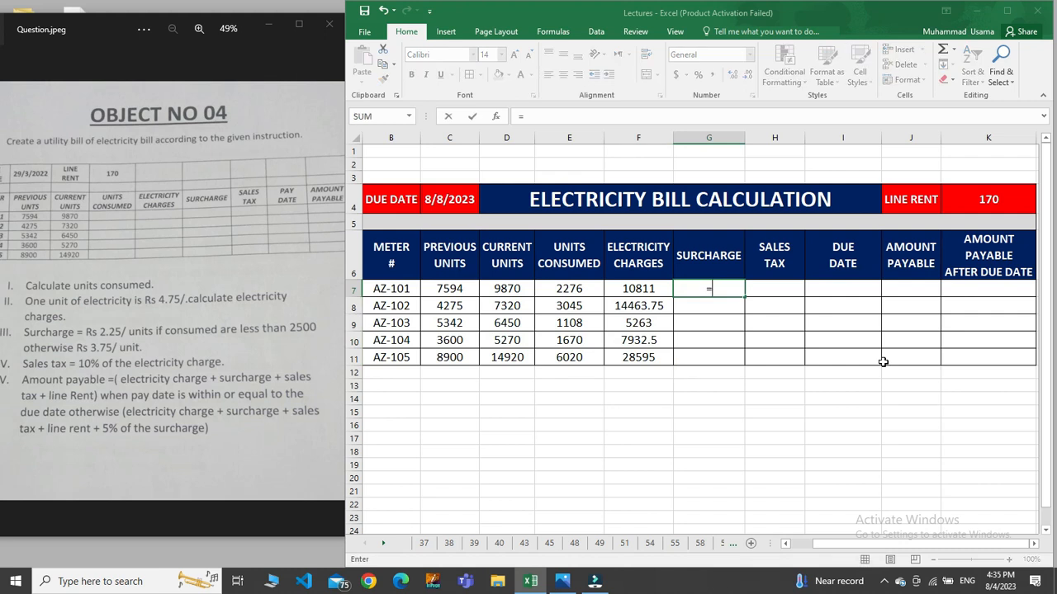
{"action": "type", "text": "if("}
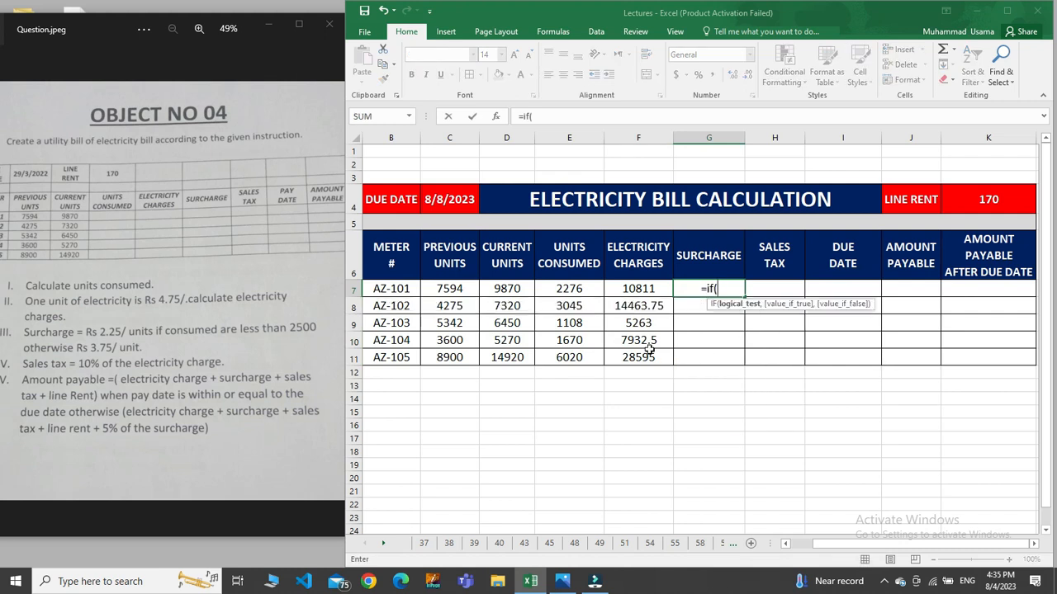
{"action": "left_click", "coordinate": [573, 289]}
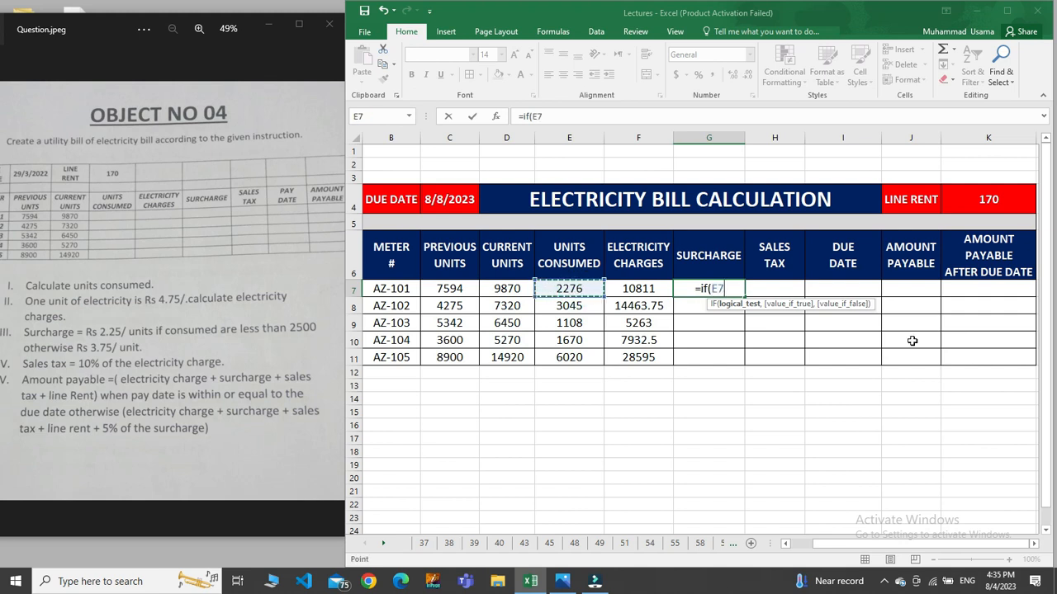
{"action": "type", "text": "<"}
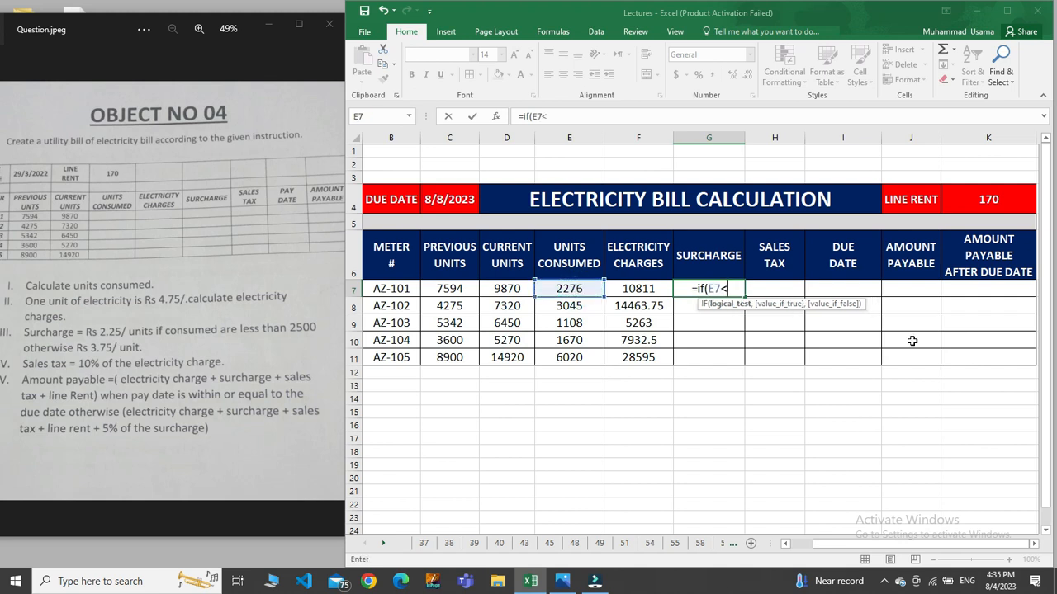
{"action": "type", "text": "2500"}
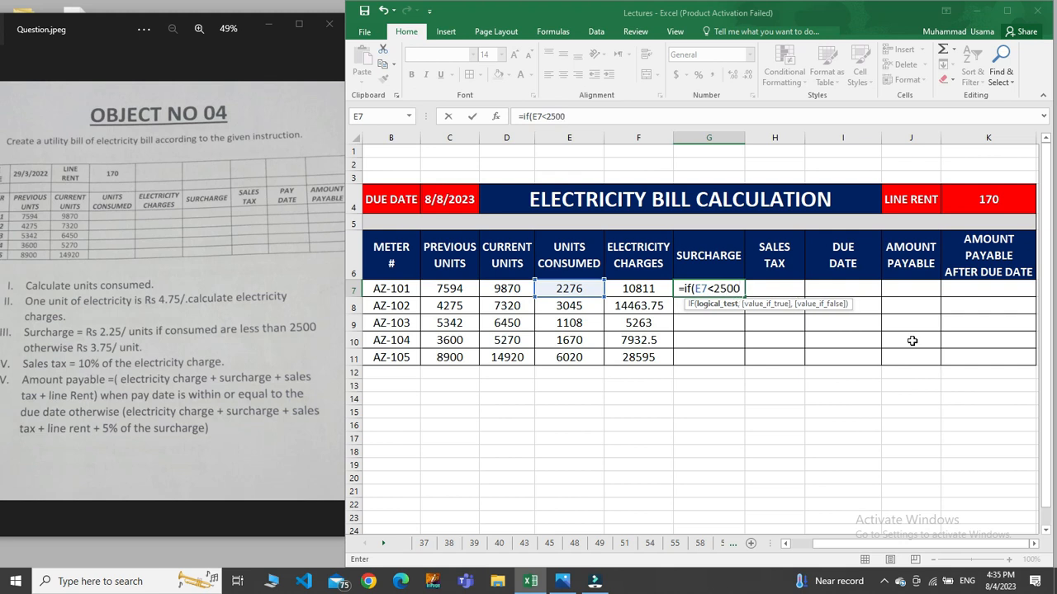
{"action": "type", "text": ","}
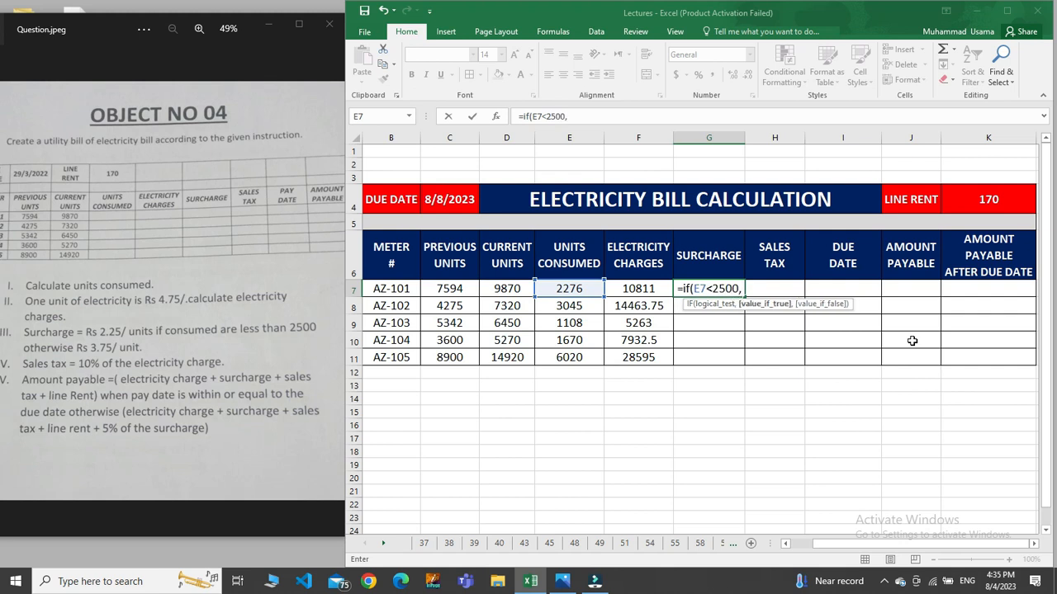
Complete the surcharge IF formula with E7*2.25 when true and E7*3.75 when false, and fill it down through G11.
{"action": "left_click", "coordinate": [549, 289]}
{"action": "type", "text": "*"}
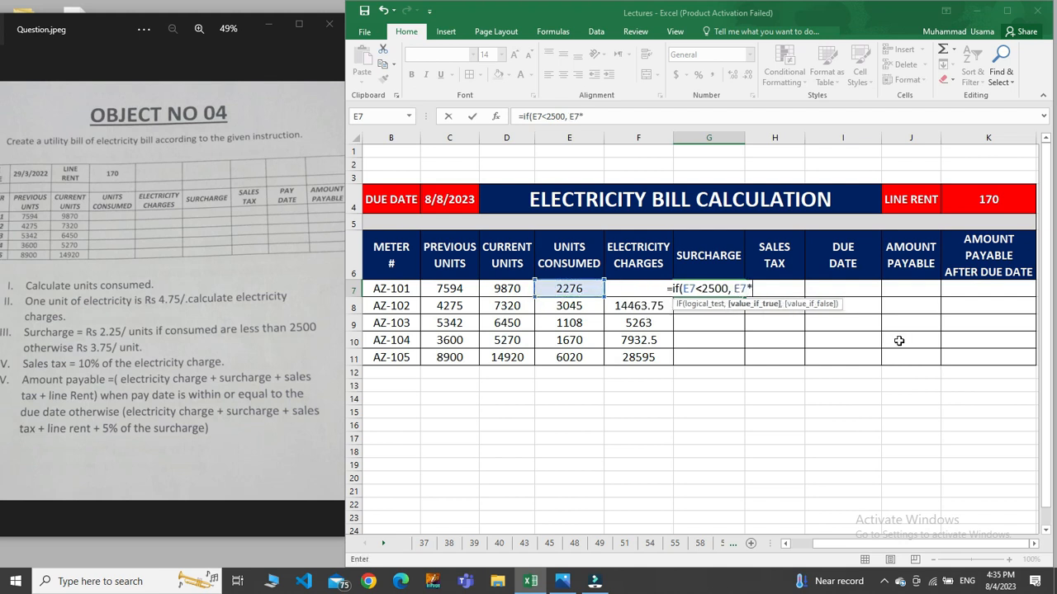
{"action": "type", "text": "2"}
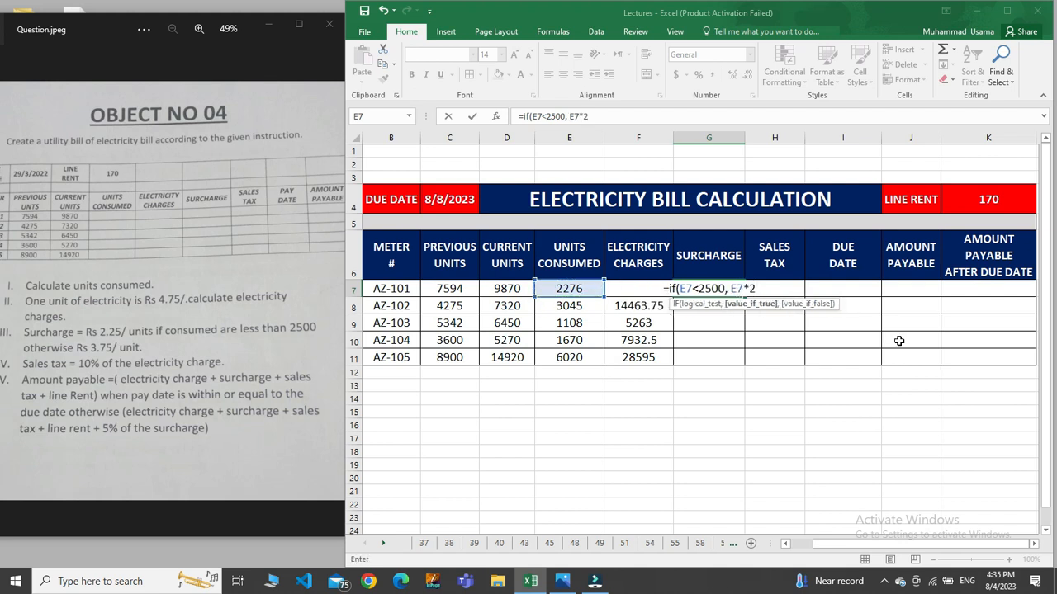
{"action": "type", "text": ".25"}
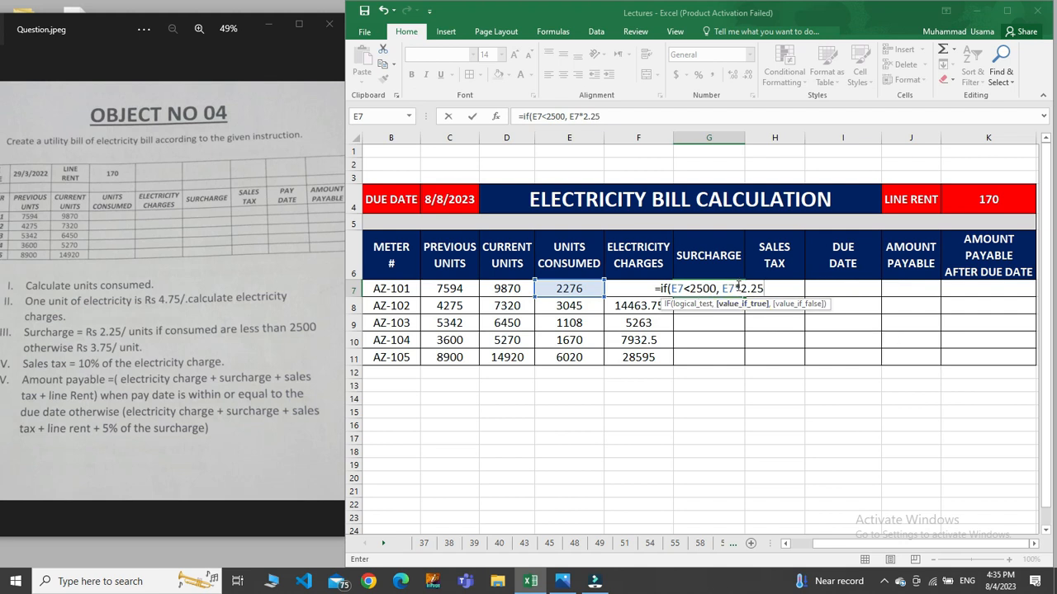
{"action": "type", "text": ","}
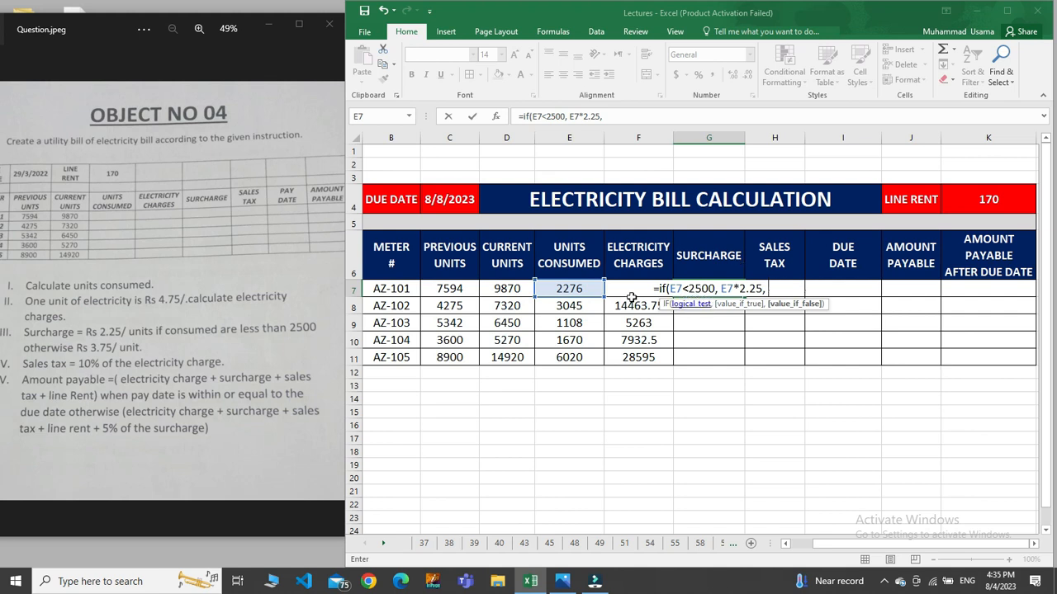
{"action": "left_click", "coordinate": [570, 291]}
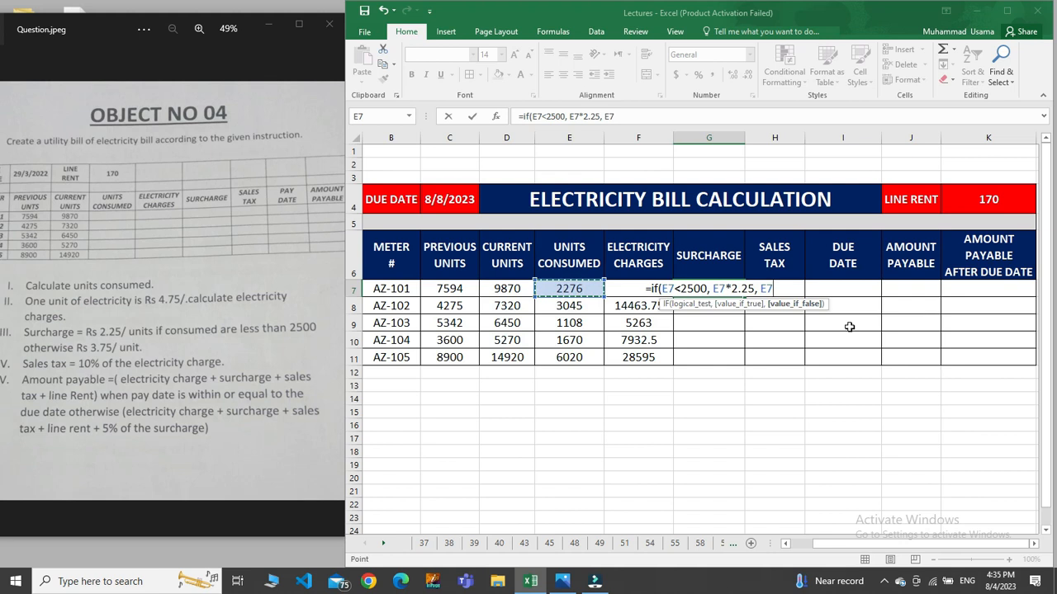
{"action": "type", "text": "*"}
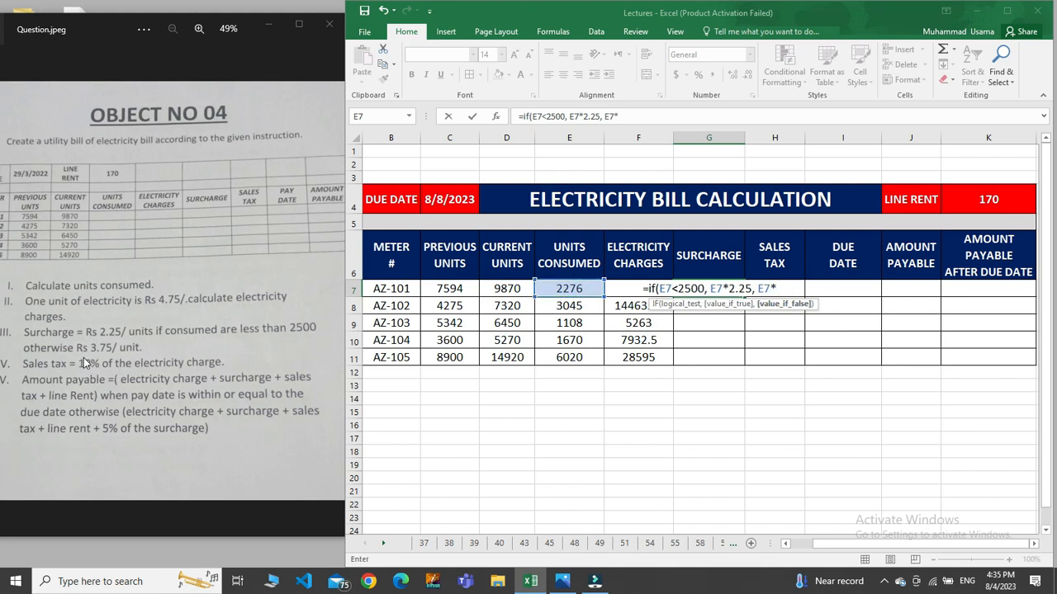
{"action": "type", "text": "3.75"}
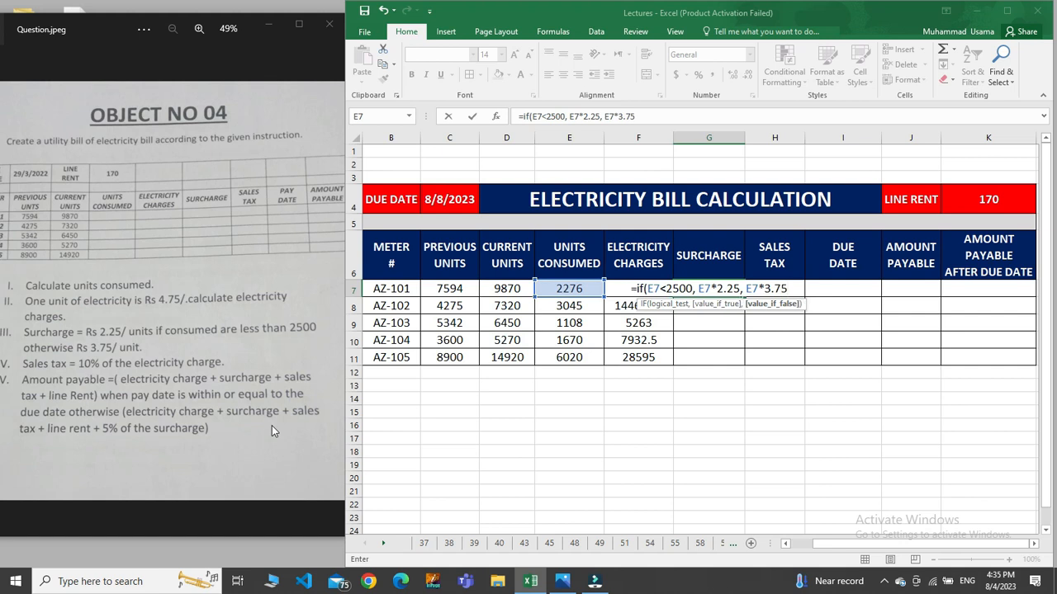
{"action": "type", "text": ")"}
{"action": "key", "text": "Return"}
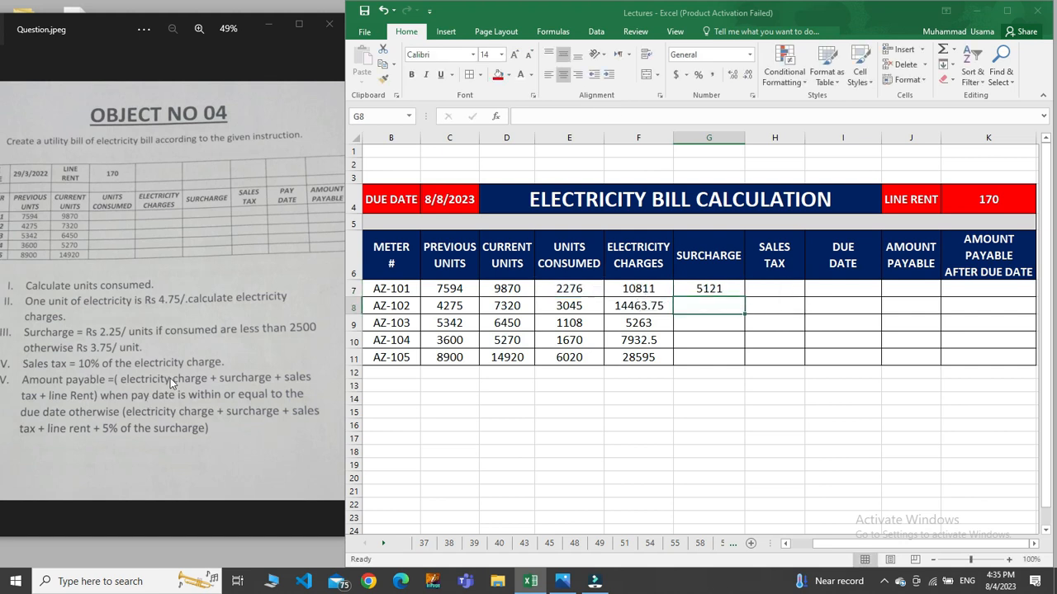
{"action": "left_click", "coordinate": [684, 287]}
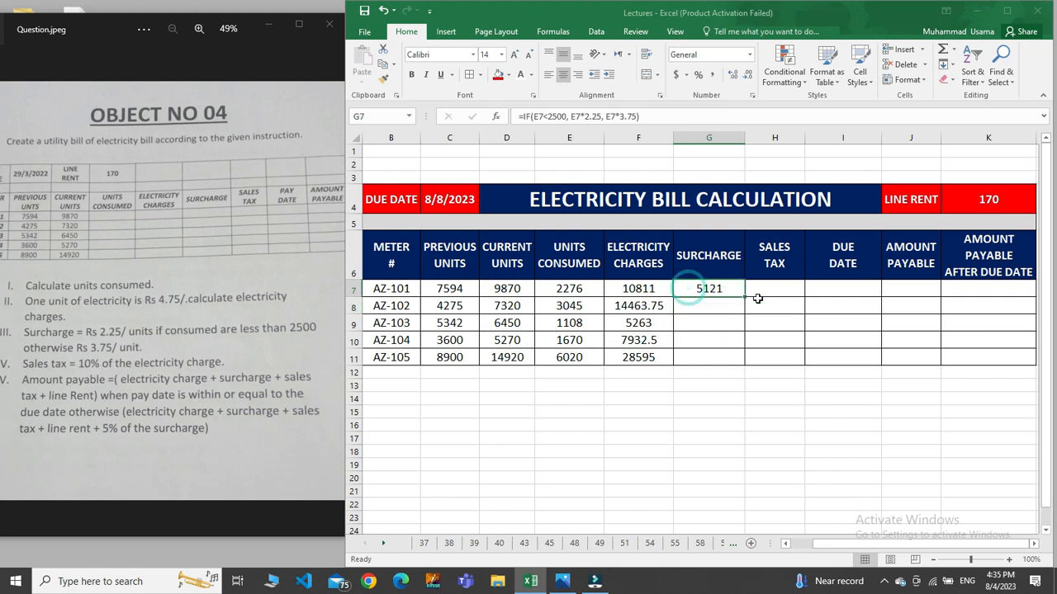
{"action": "left_click_drag", "start_coordinate": [744, 297], "coordinate": [744, 360]}
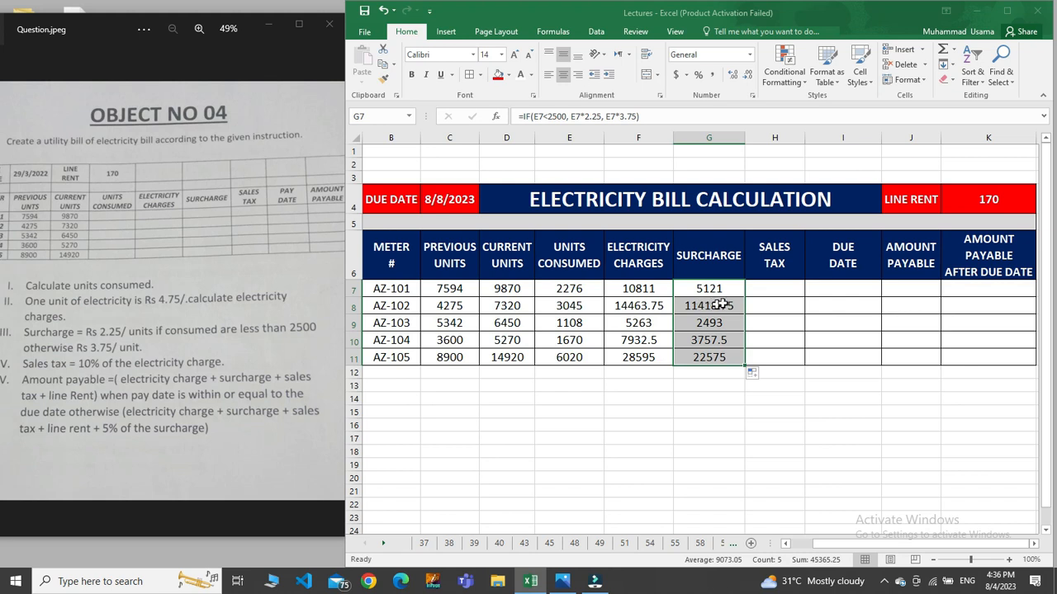
Calculate the 10% sales tax on the electricity charges in H7 with =(F7/100)*10.
{"action": "left_click", "coordinate": [770, 290]}
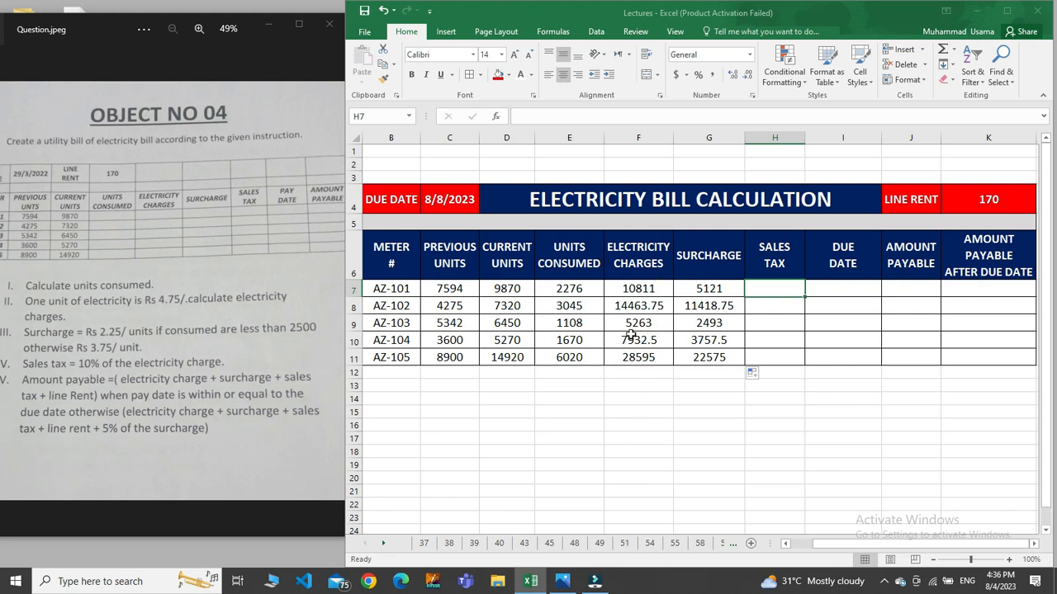
{"action": "left_click", "coordinate": [778, 292]}
{"action": "type", "text": "="}
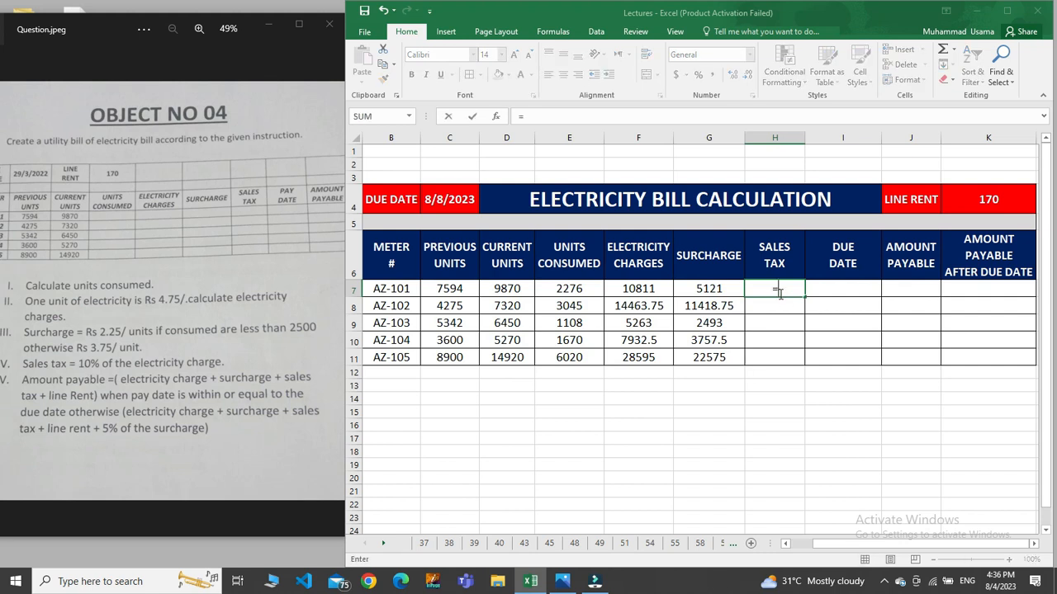
{"action": "left_click", "coordinate": [650, 287]}
{"action": "key", "text": "BackSpace"}
{"action": "key", "text": "BackSpace"}
{"action": "left_click", "coordinate": [628, 288]}
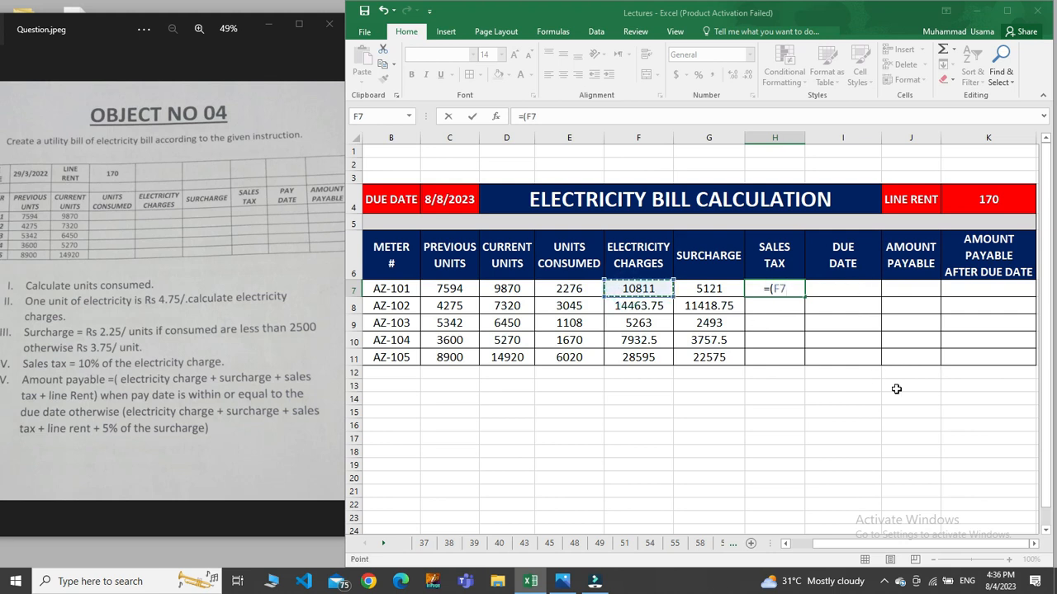
{"action": "type", "text": "/100"}
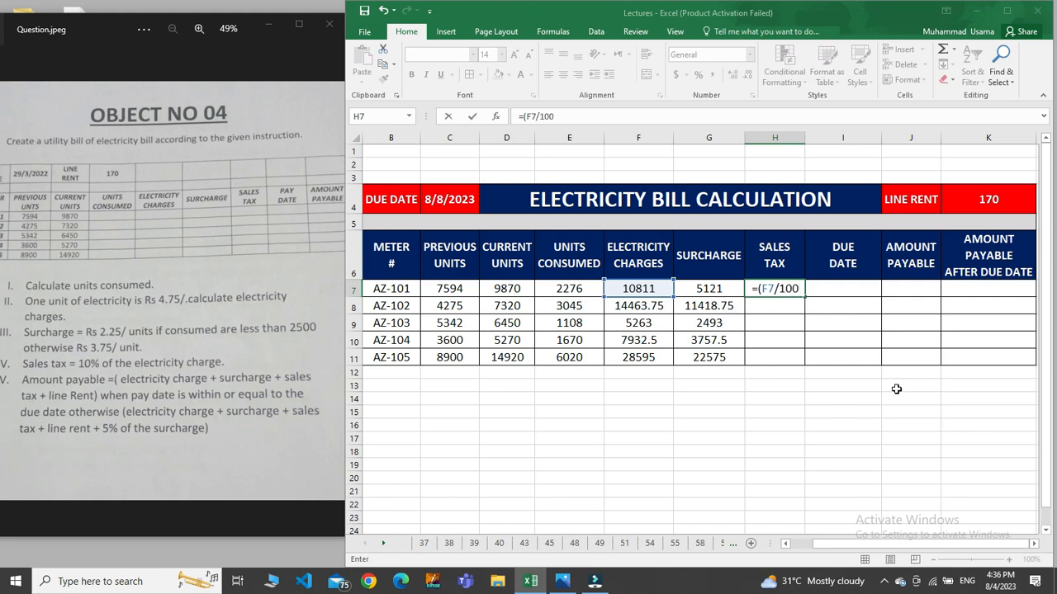
{"action": "type", "text": ")*10"}
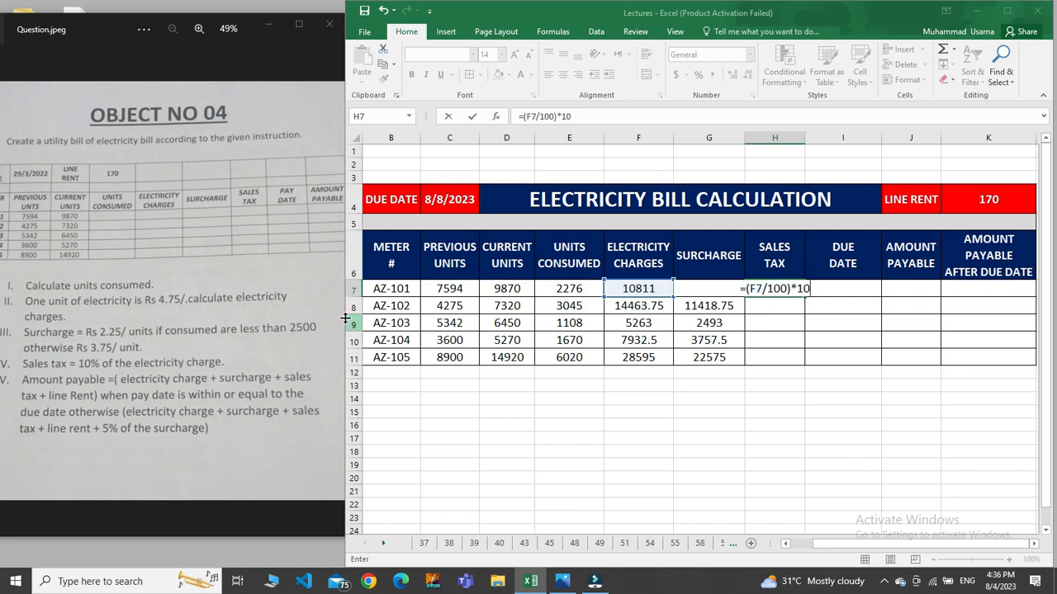
{"action": "key", "text": "Return"}
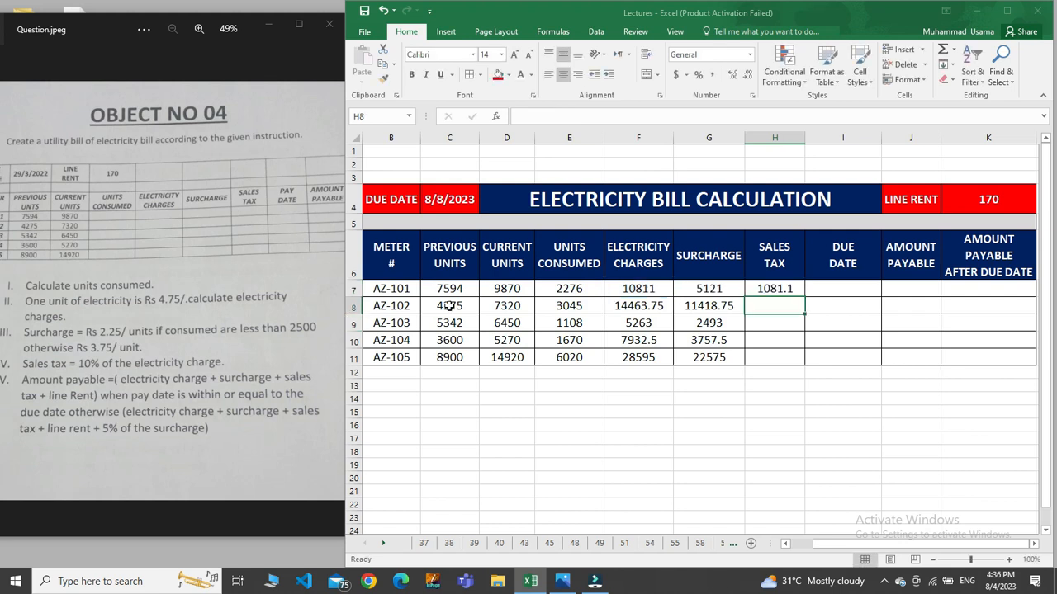
Fill the sales tax formula from H7 down through H11.
{"action": "left_click", "coordinate": [791, 290]}
{"action": "left_click_drag", "start_coordinate": [805, 296], "coordinate": [802, 364]}
{"action": "left_click", "coordinate": [891, 340]}
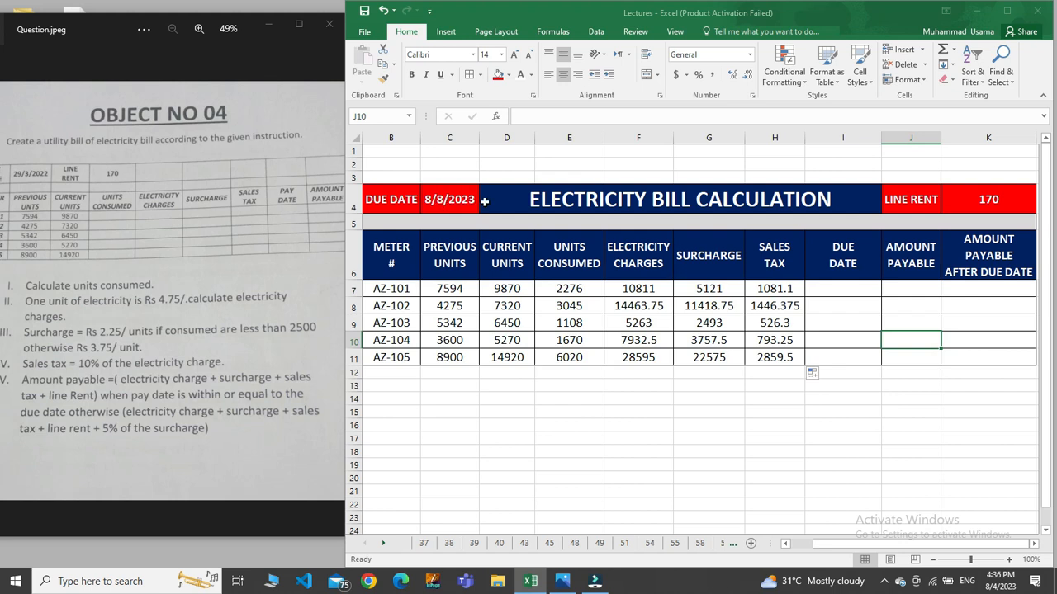
Enter the due date 8/8/2023 in I7 for meter AZ-101.
{"action": "left_click", "coordinate": [831, 286]}
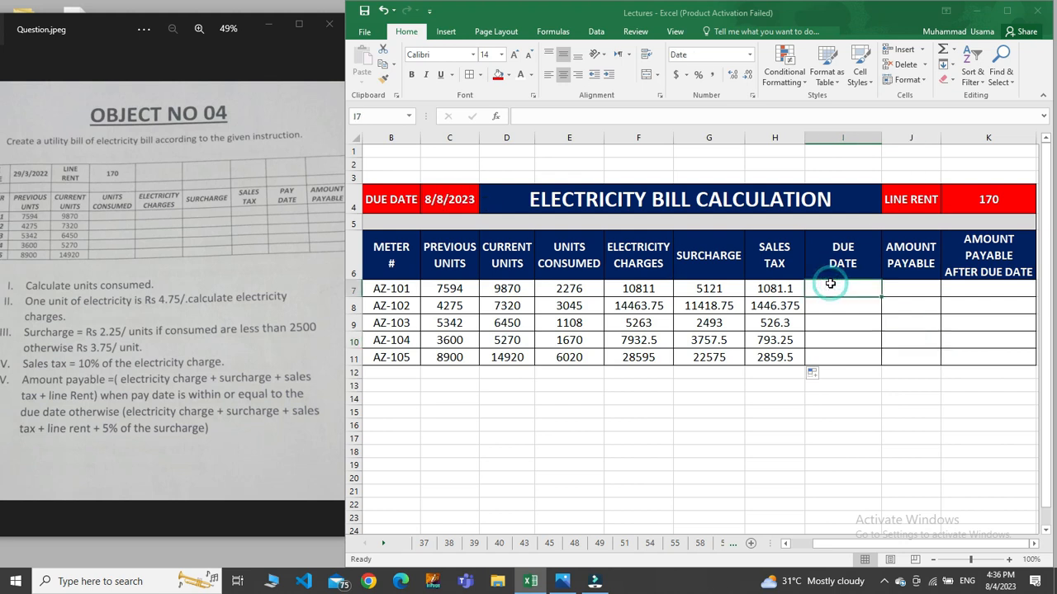
{"action": "type", "text": "8/8/2023"}
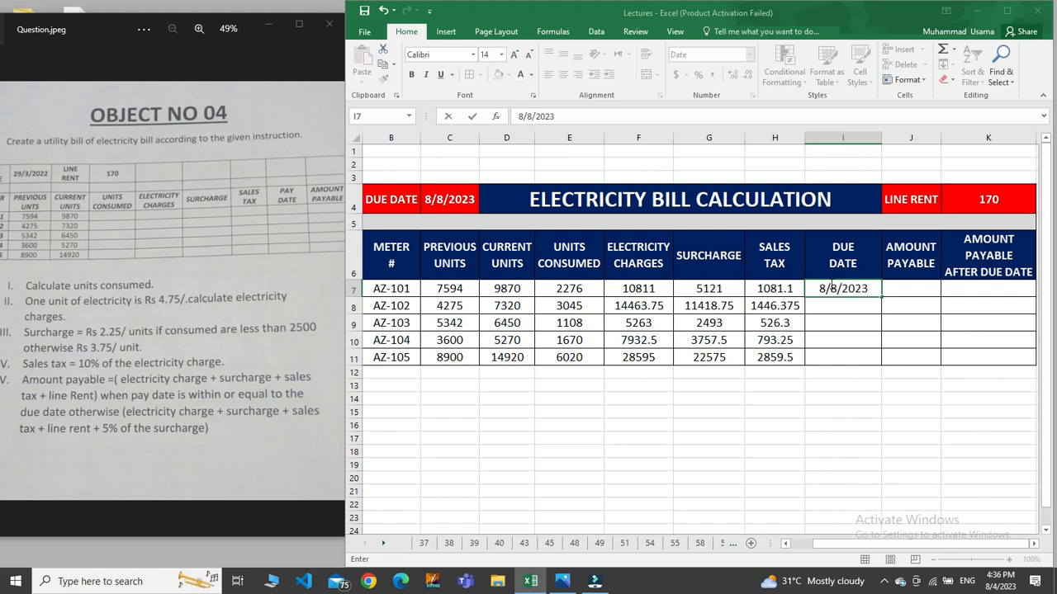
{"action": "left_click", "coordinate": [878, 333]}
Copy the due date from I7 into I8 through I11 for the remaining four meters.
{"action": "left_click", "coordinate": [851, 289]}
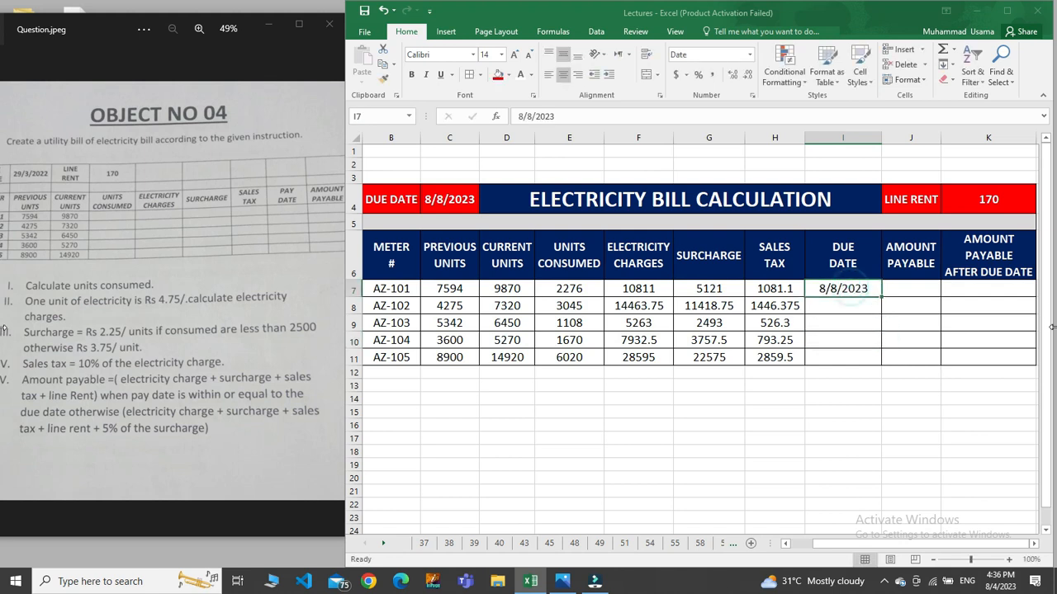
{"action": "key", "text": "ctrl+c"}
{"action": "key", "text": "Down"}
{"action": "key", "text": "ctrl+v"}
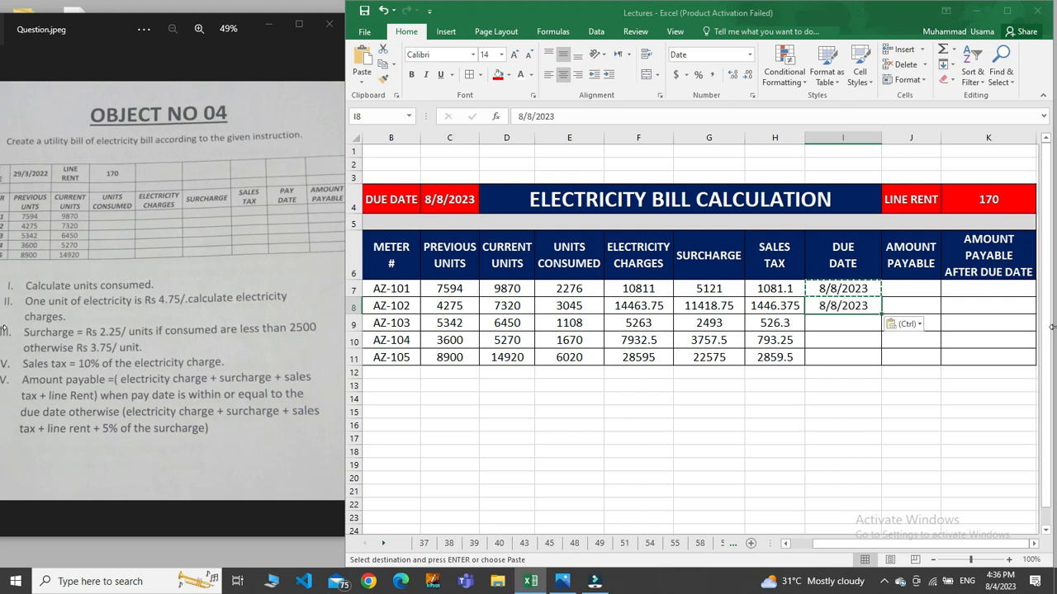
{"action": "key", "text": "Down"}
{"action": "key", "text": "ctrl"}
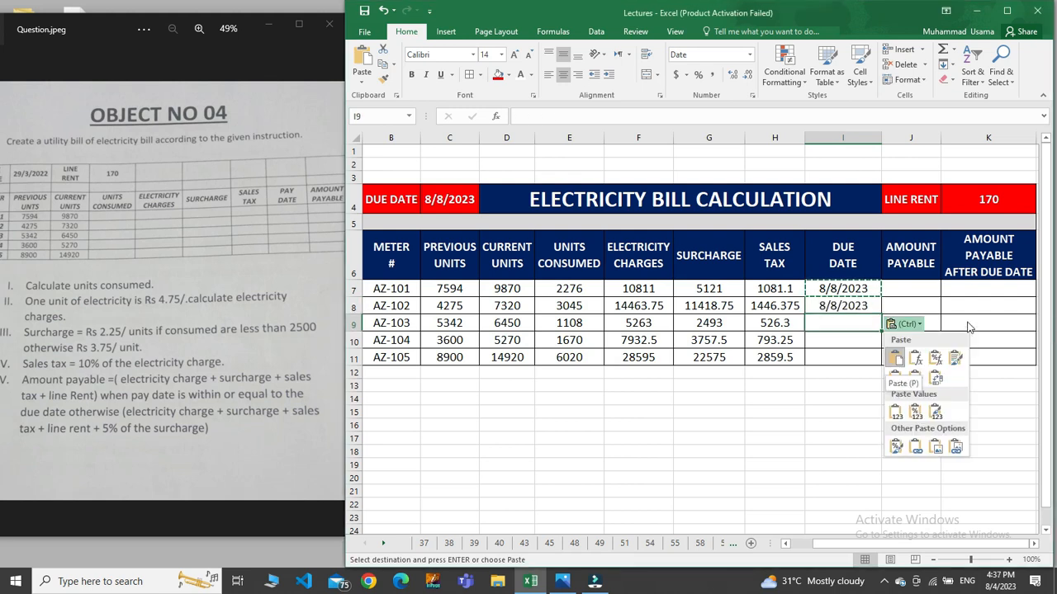
{"action": "left_click", "coordinate": [843, 321]}
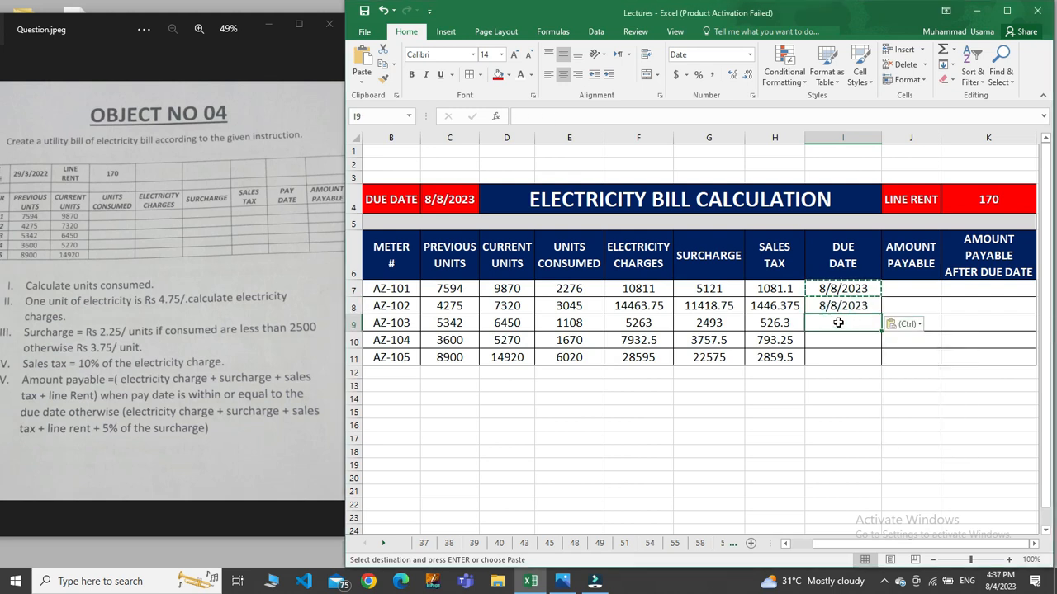
{"action": "key", "text": "ctrl+v"}
{"action": "key", "text": "Down"}
{"action": "key", "text": "ctrl+v"}
{"action": "key", "text": "Down"}
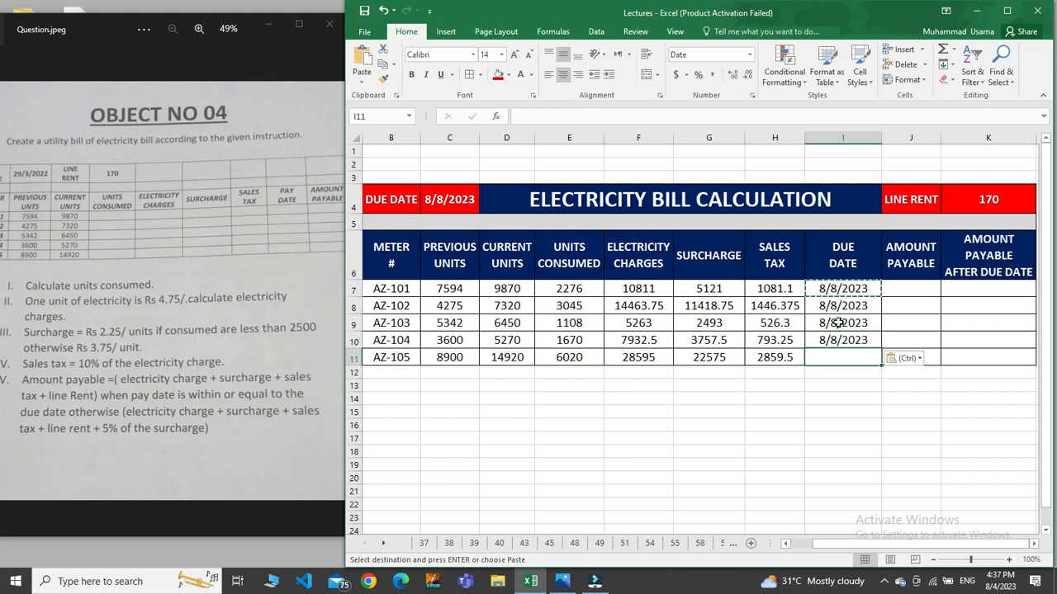
{"action": "key", "text": "ctrl+v"}
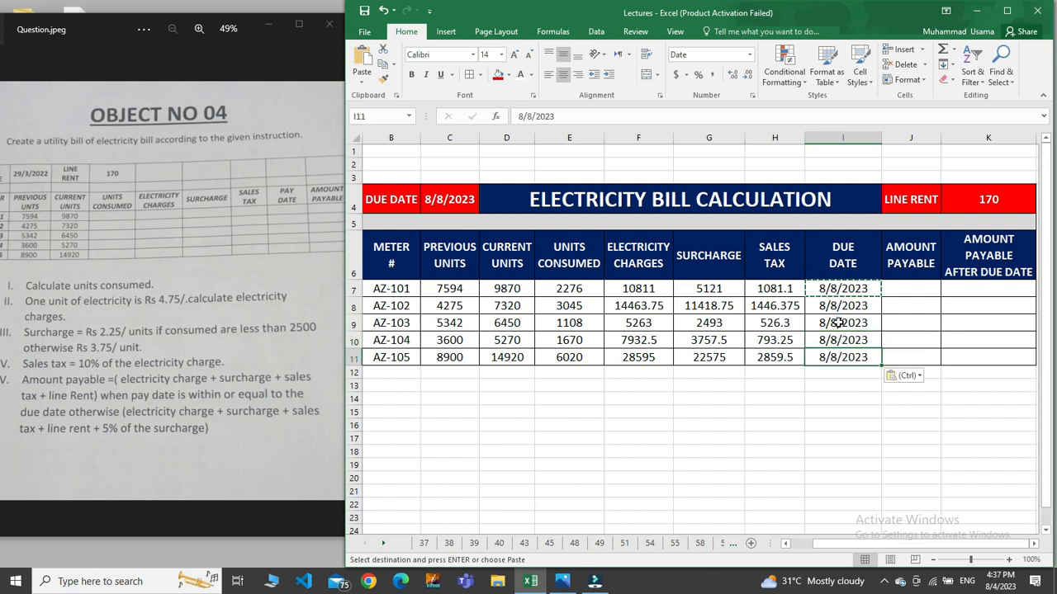
Calculate the amount payable for AZ-101 in J7 with =F7+G7+H7+170.
{"action": "left_click", "coordinate": [913, 301]}
{"action": "left_click", "coordinate": [911, 288]}
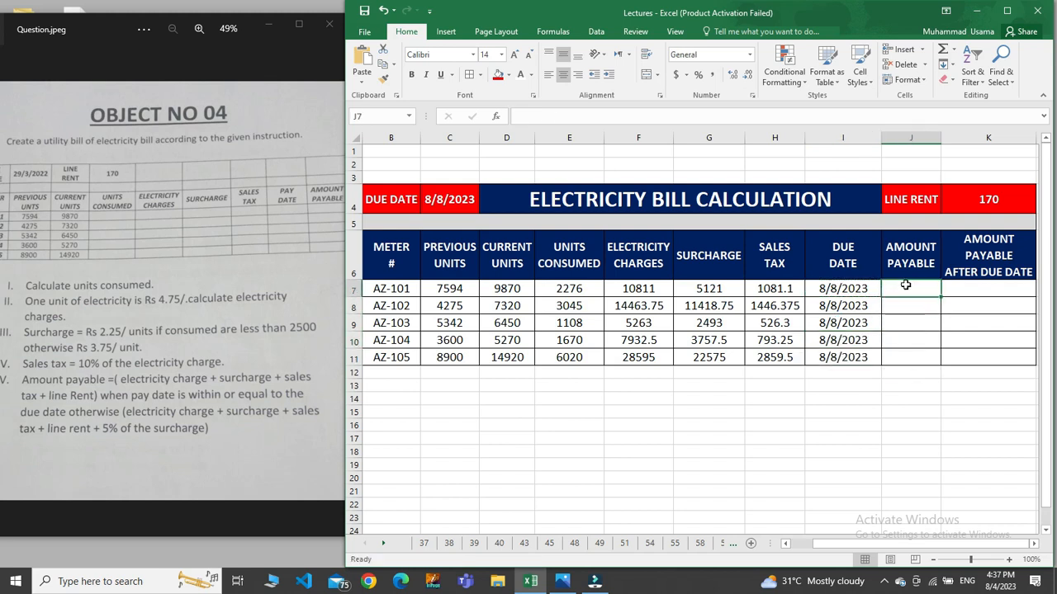
{"action": "key", "text": "Escape"}
{"action": "type", "text": "="}
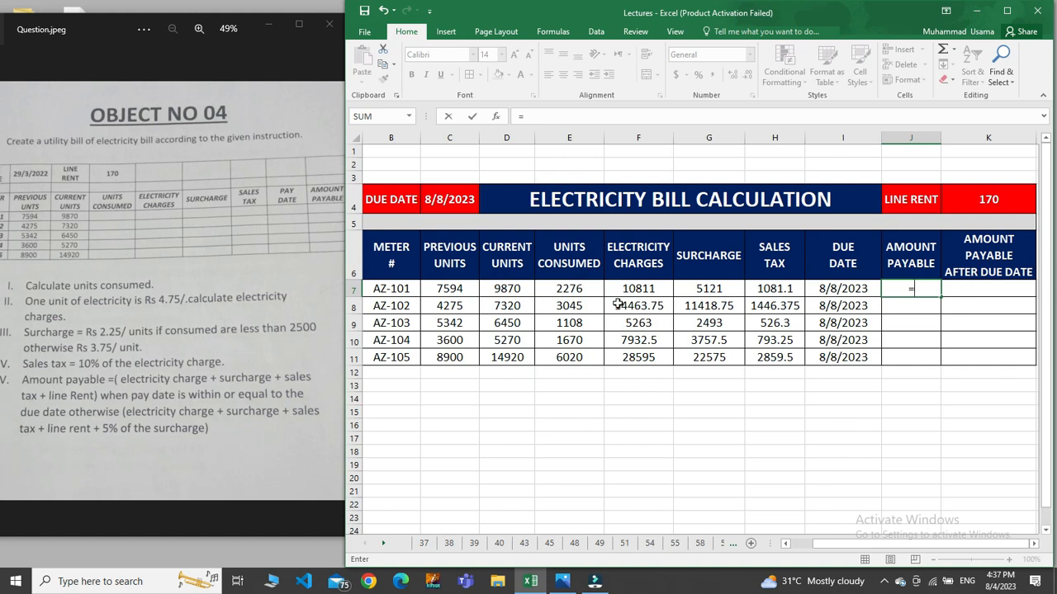
{"action": "left_click", "coordinate": [639, 289]}
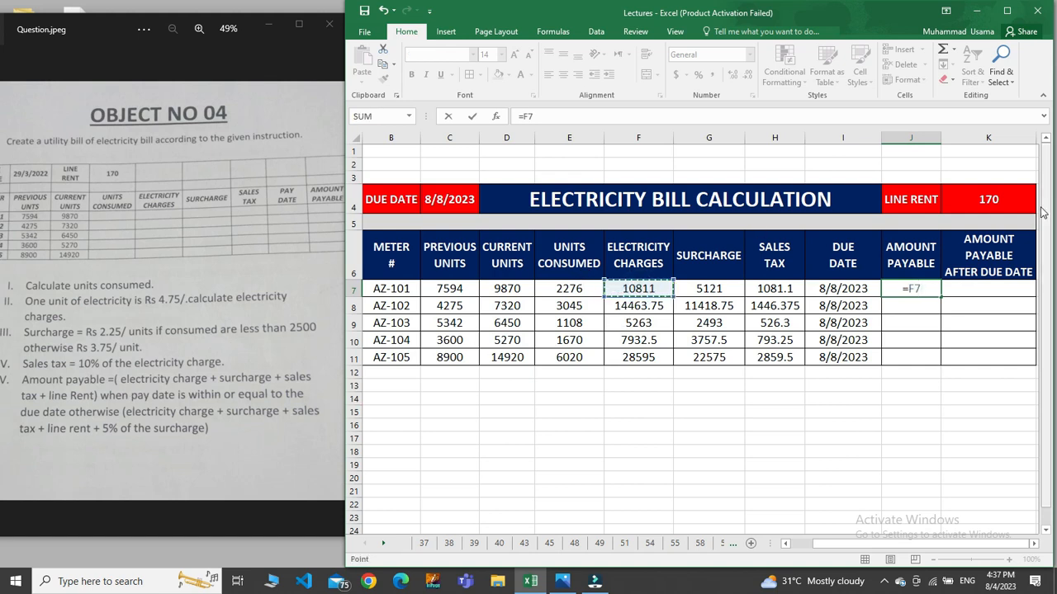
{"action": "type", "text": "+"}
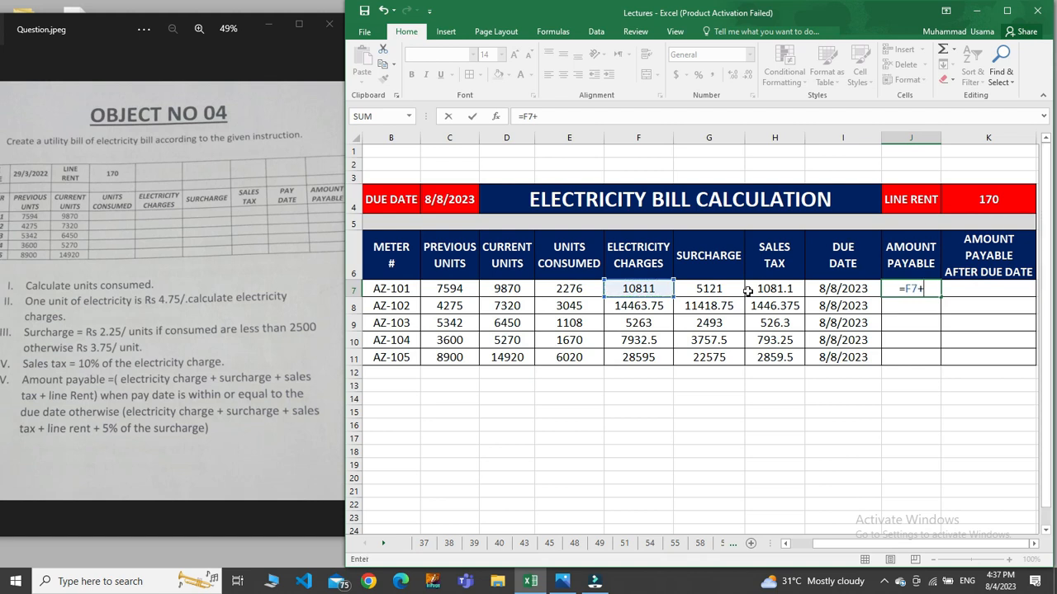
{"action": "left_click", "coordinate": [712, 291]}
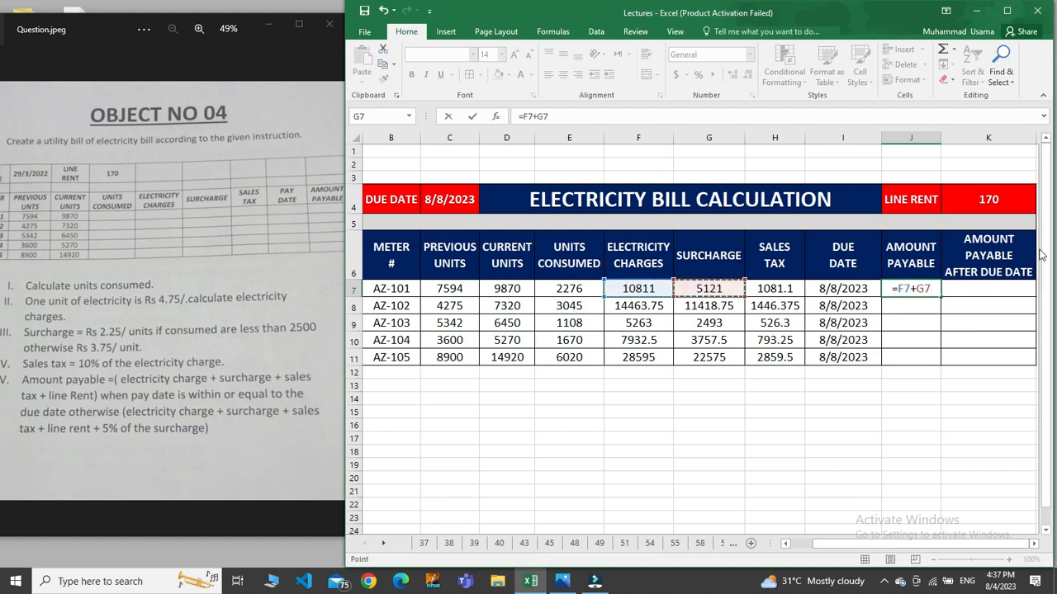
{"action": "type", "text": "+"}
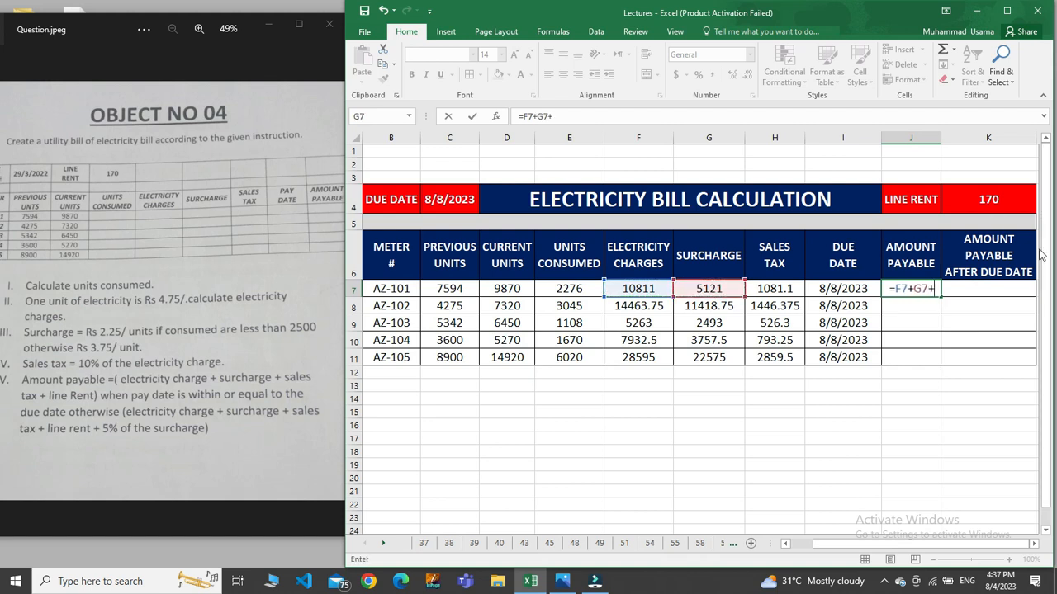
{"action": "left_click", "coordinate": [757, 291]}
{"action": "type", "text": "+"}
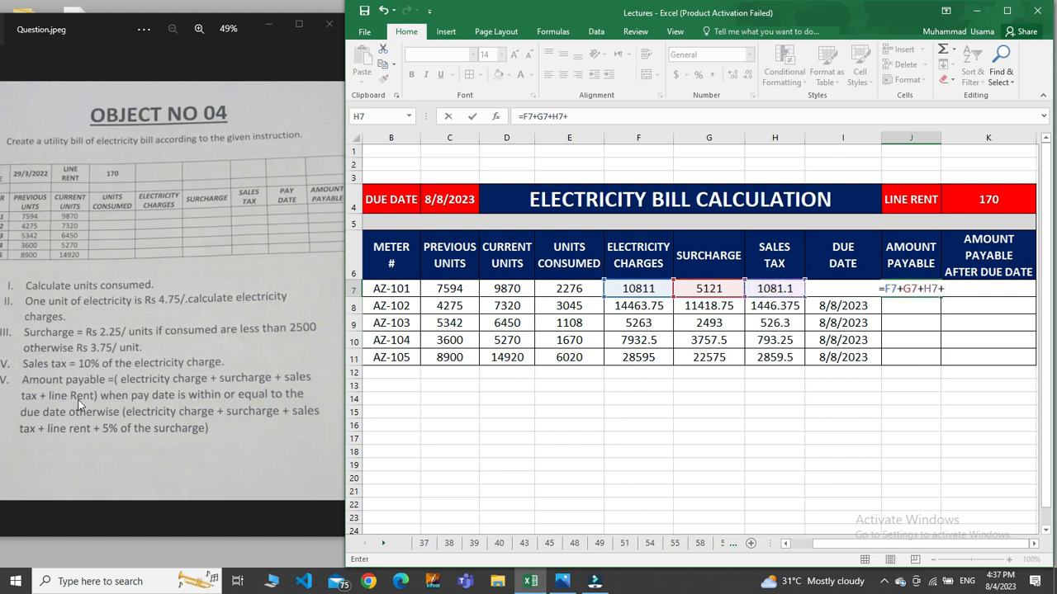
{"action": "type", "text": "170"}
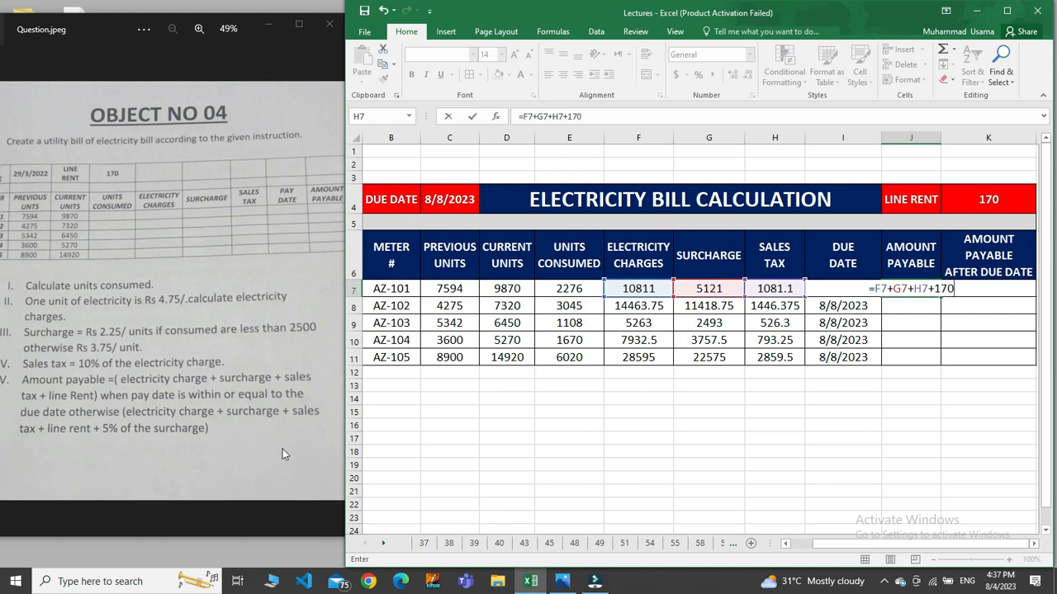
{"action": "key", "text": "Return"}
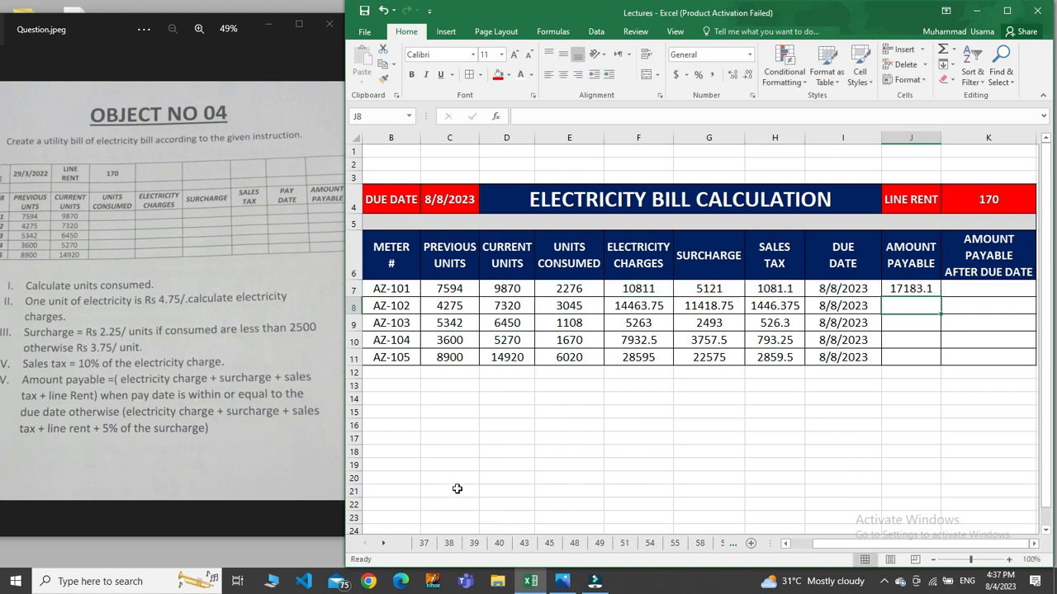
Fill the amount payable formula from J7 down through J11.
{"action": "left_click", "coordinate": [911, 291]}
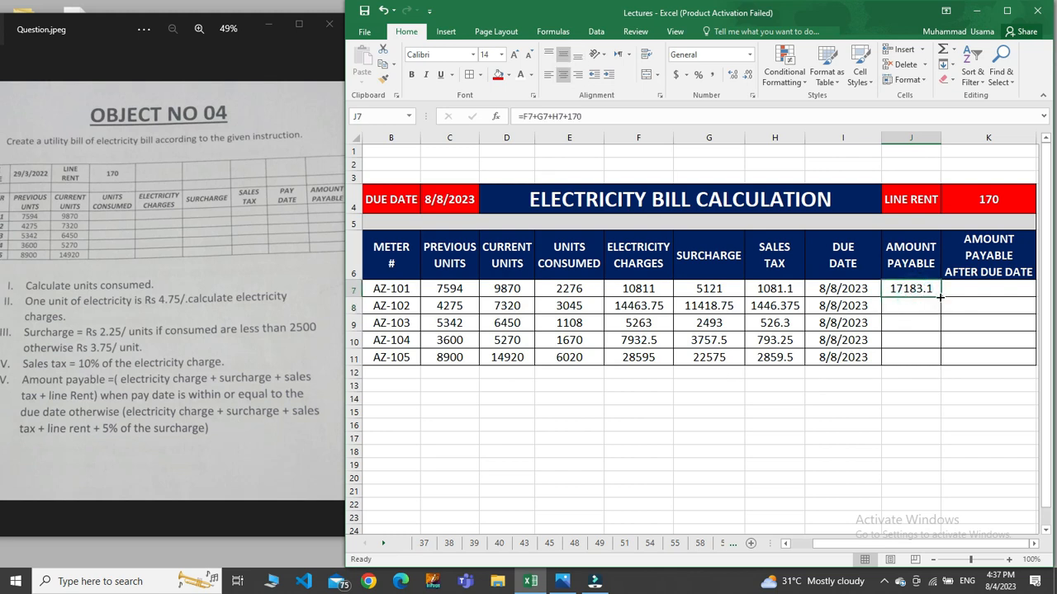
{"action": "left_click_drag", "start_coordinate": [940, 296], "coordinate": [942, 360]}
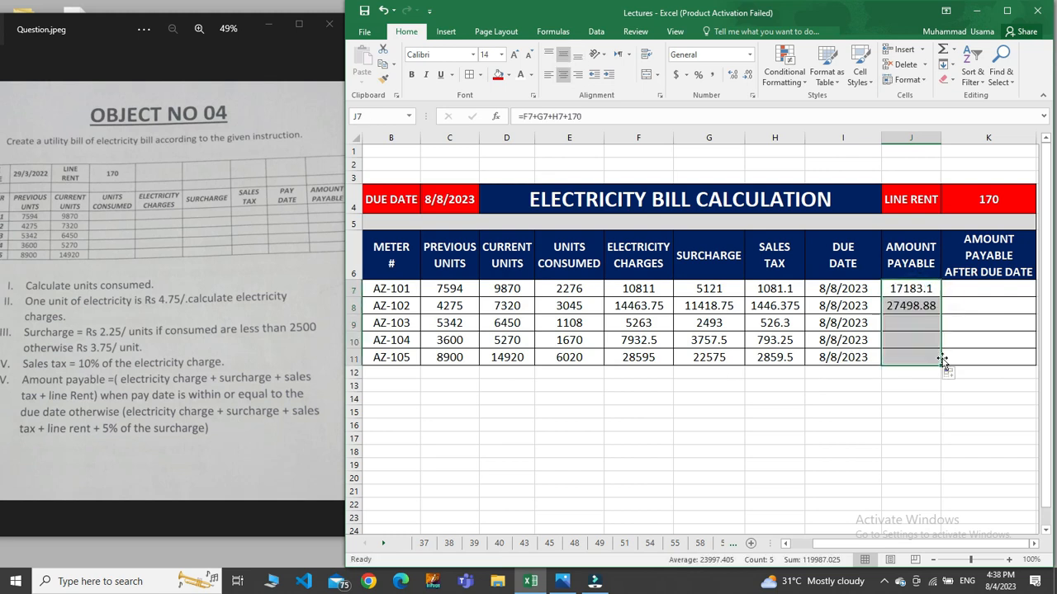
{"action": "left_click", "coordinate": [886, 421]}
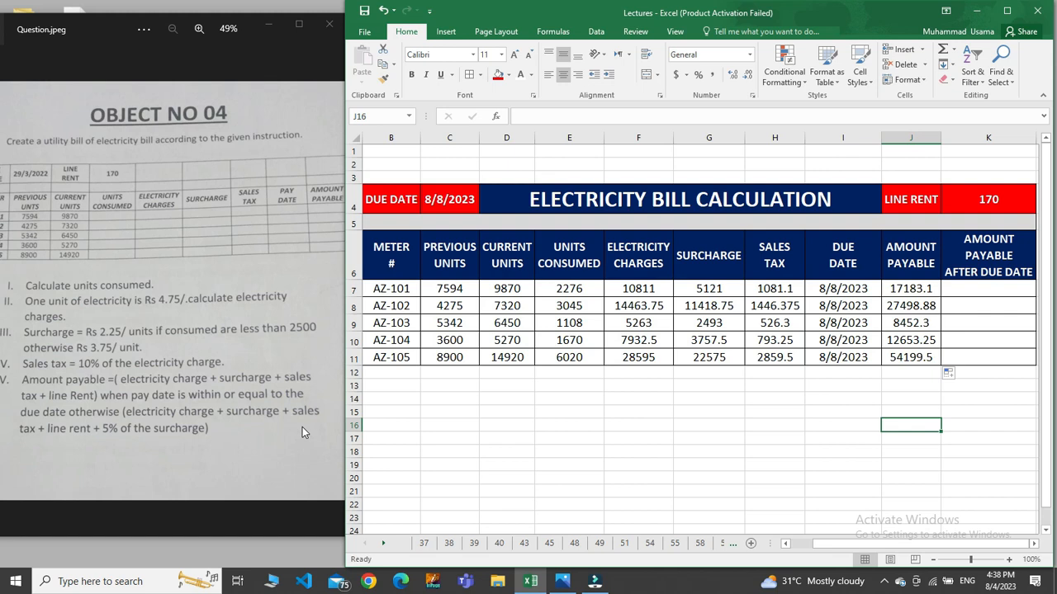
Start the amount payable after due date formula in K7 with =F7+G7+H7+170+.
{"action": "left_click", "coordinate": [980, 292]}
{"action": "type", "text": "="}
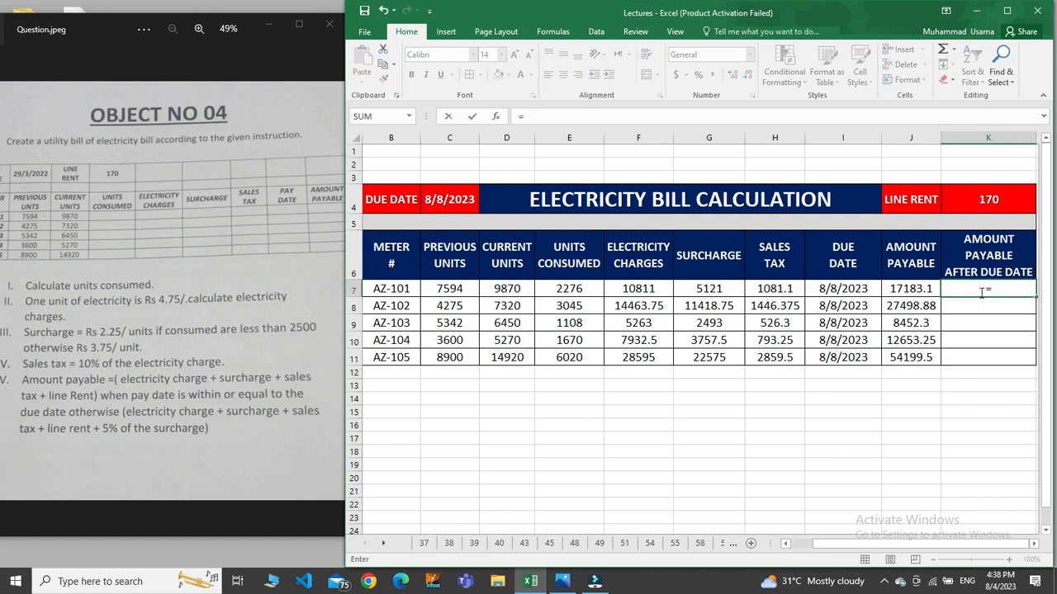
{"action": "left_click", "coordinate": [640, 289]}
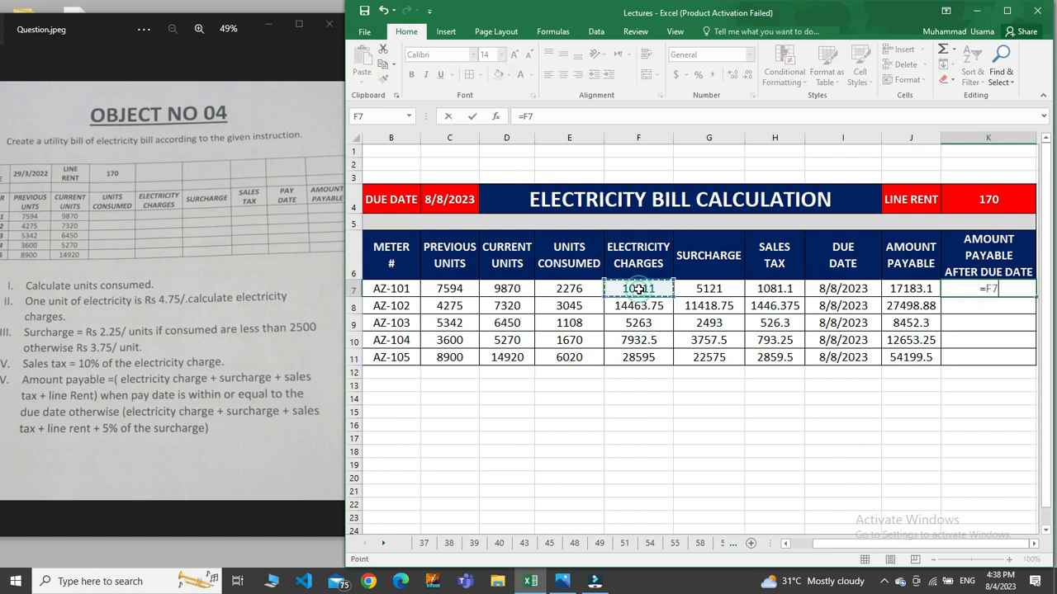
{"action": "type", "text": "+"}
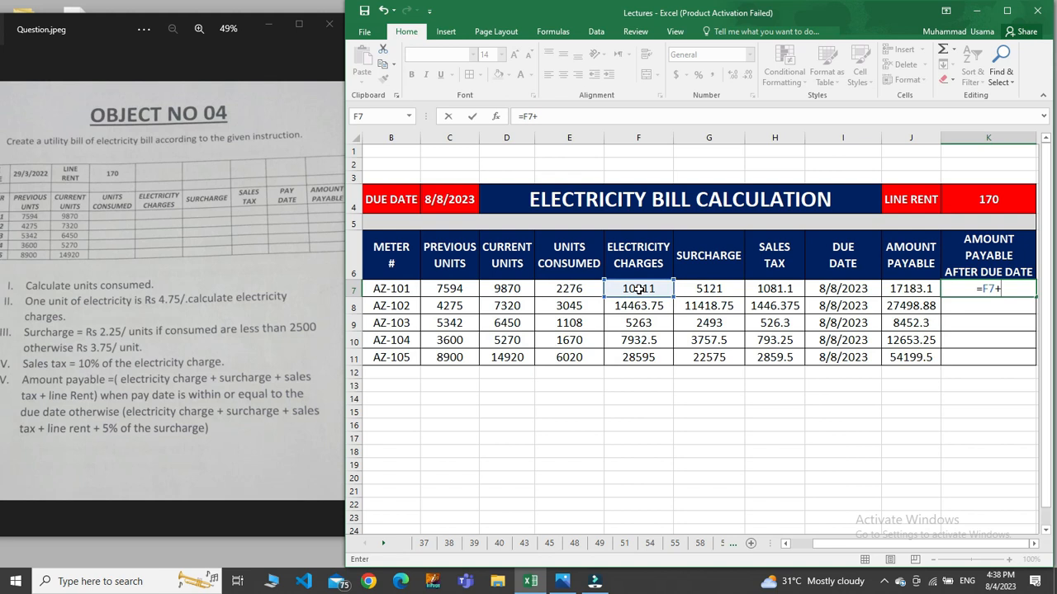
{"action": "left_click", "coordinate": [694, 284]}
{"action": "type", "text": "+"}
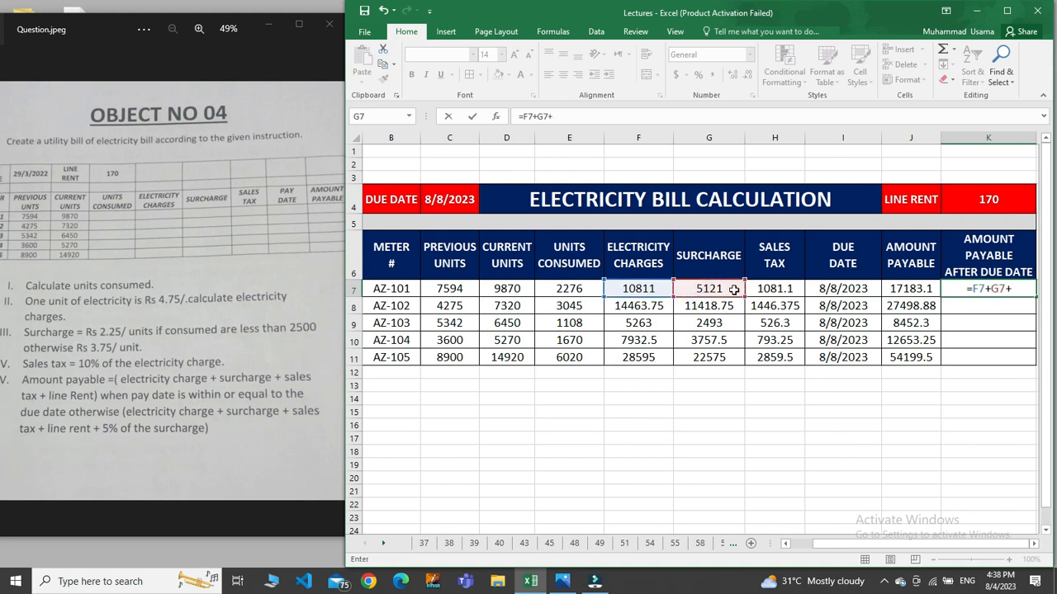
{"action": "left_click", "coordinate": [767, 294]}
{"action": "type", "text": "+"}
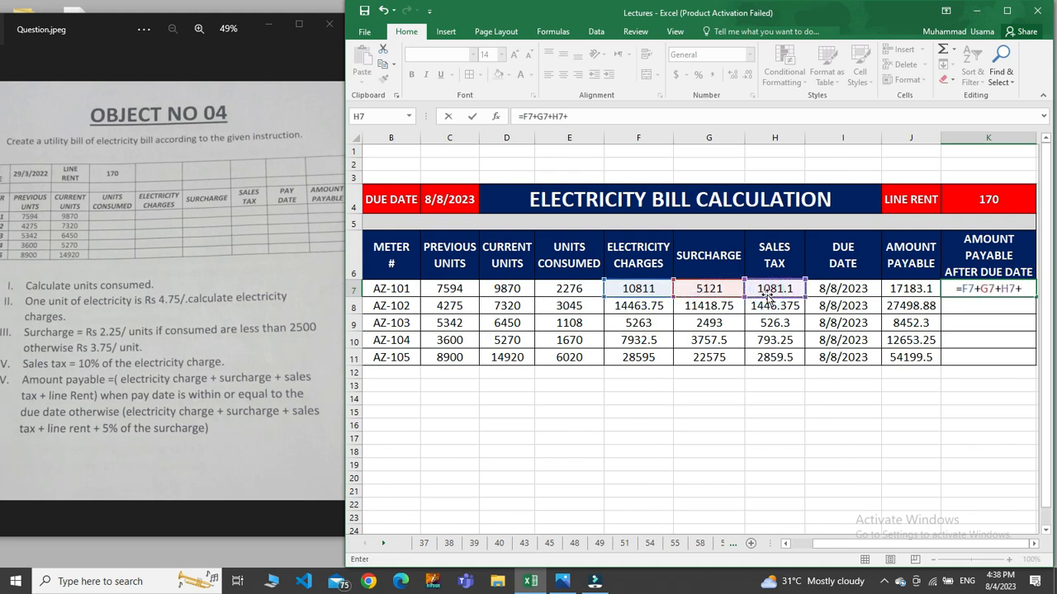
{"action": "type", "text": "170"}
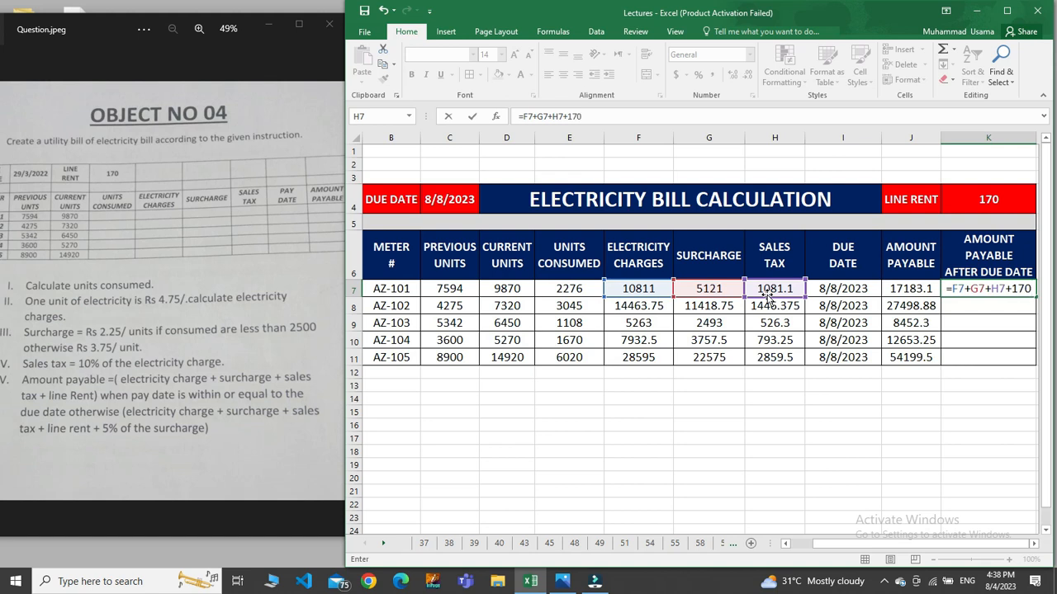
{"action": "type", "text": "+"}
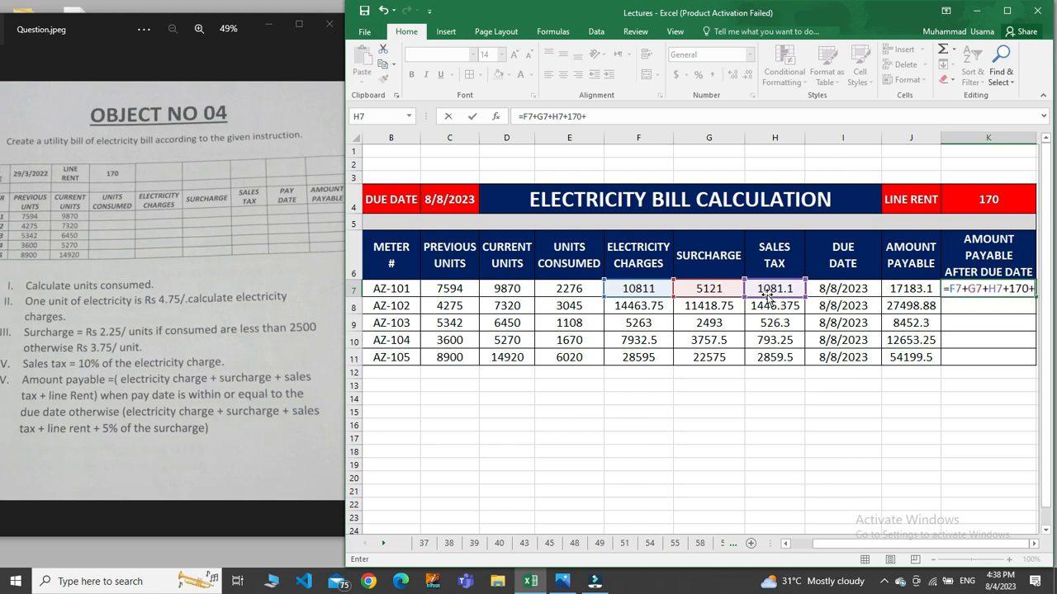
Complete the K7 formula by adding 5% of the surcharge as (G7/100)*5.
{"action": "left_click", "coordinate": [710, 288]}
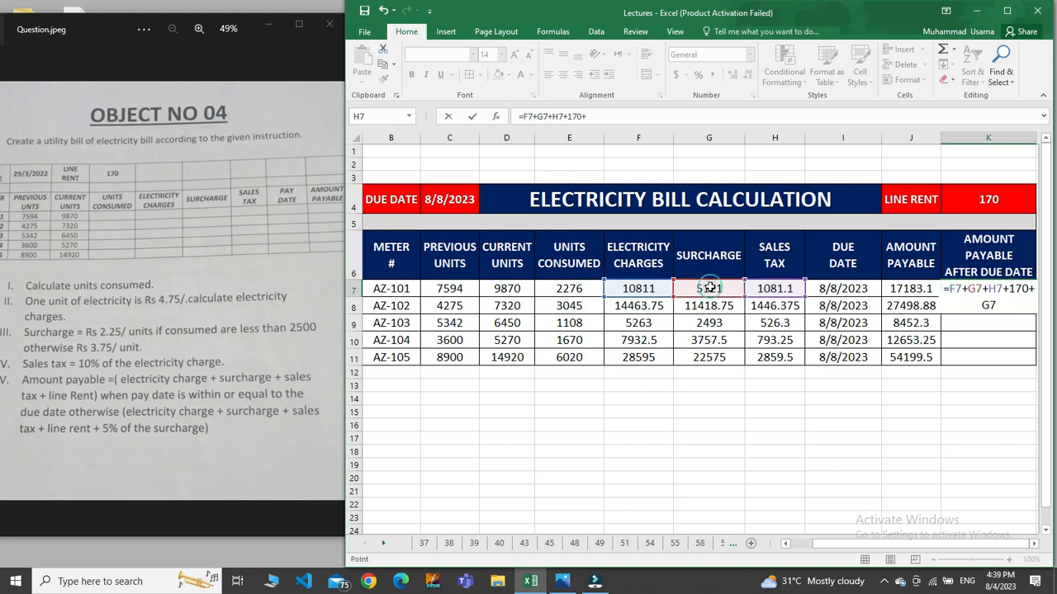
{"action": "key", "text": "BackSpace"}
{"action": "key", "text": "BackSpace"}
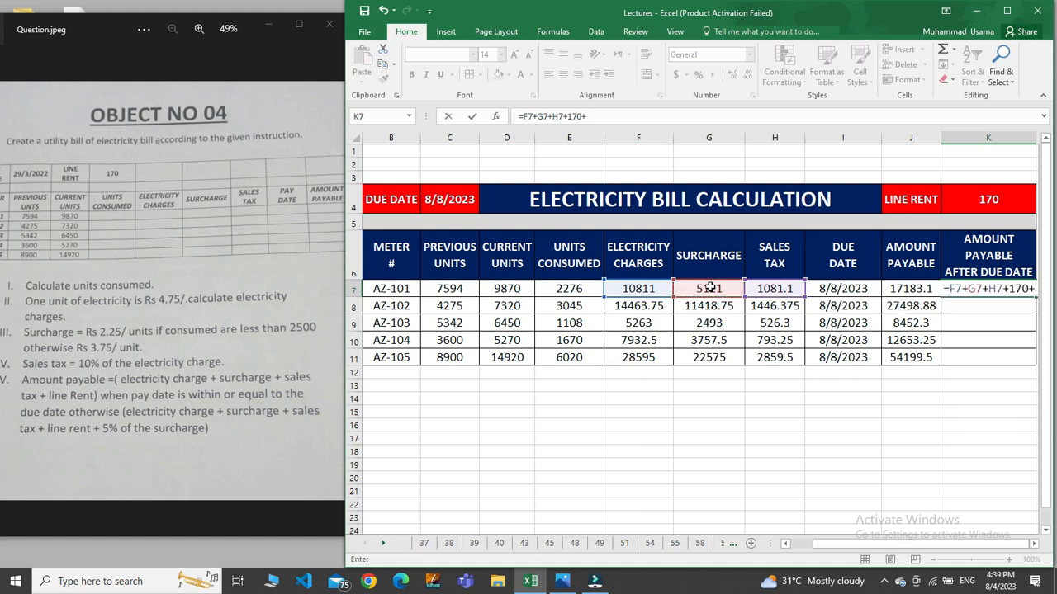
{"action": "type", "text": "("}
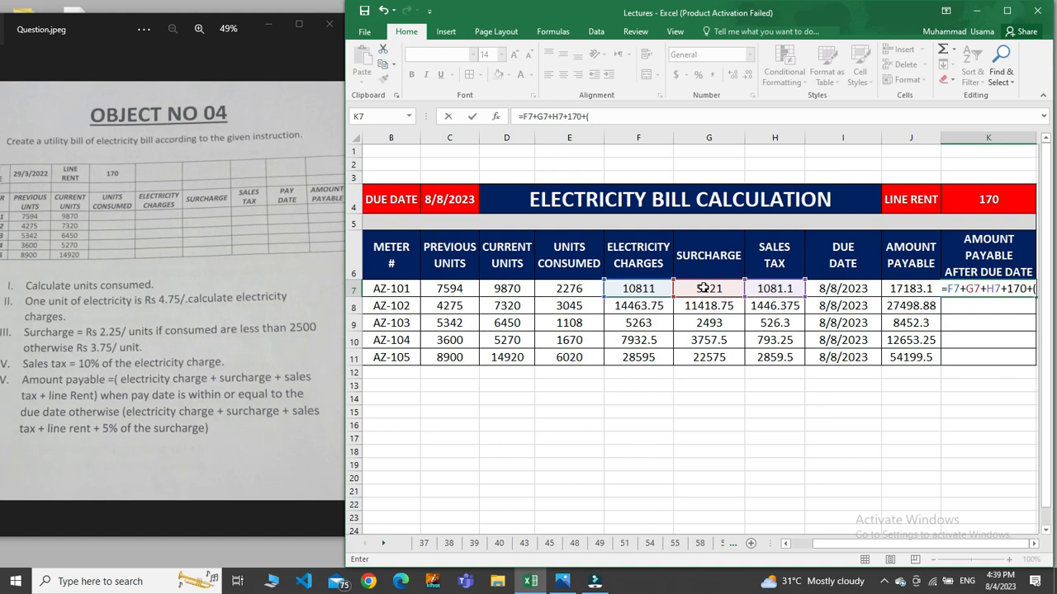
{"action": "left_click", "coordinate": [703, 287]}
{"action": "type", "text": "/"}
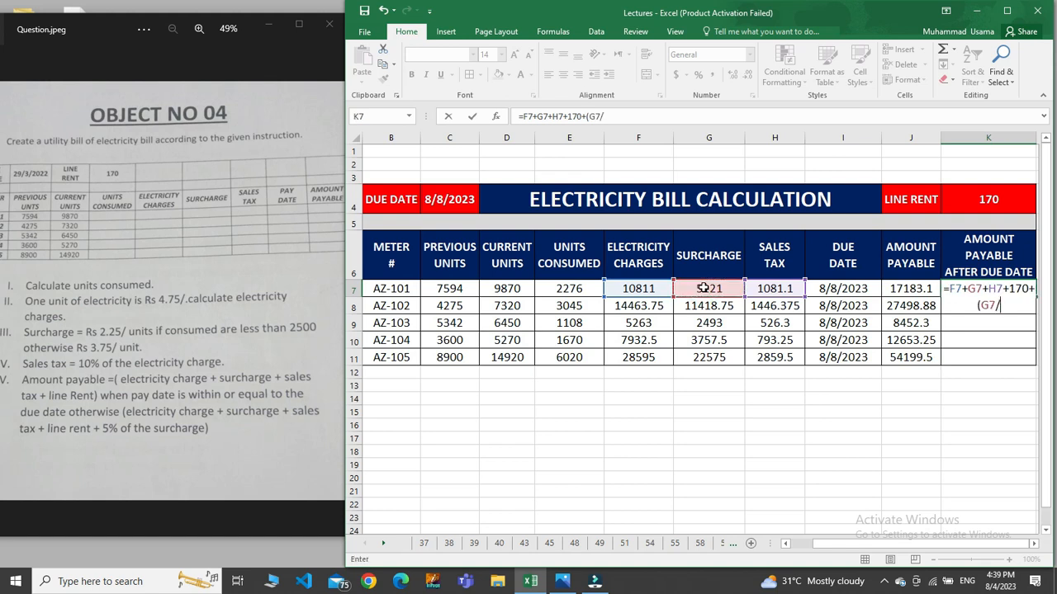
{"action": "type", "text": "100)*5"}
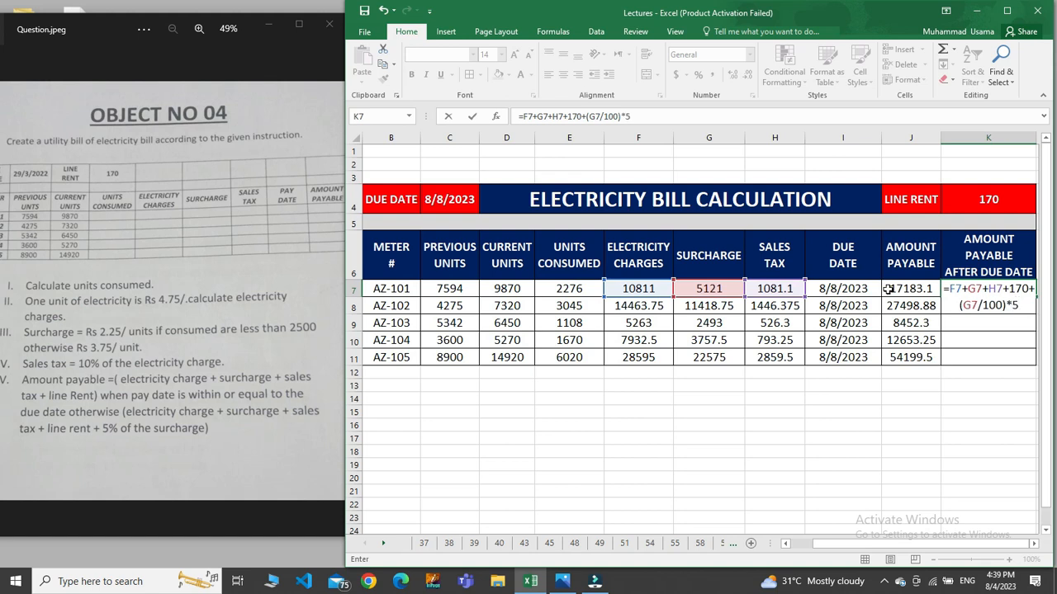
{"action": "key", "text": "Return"}
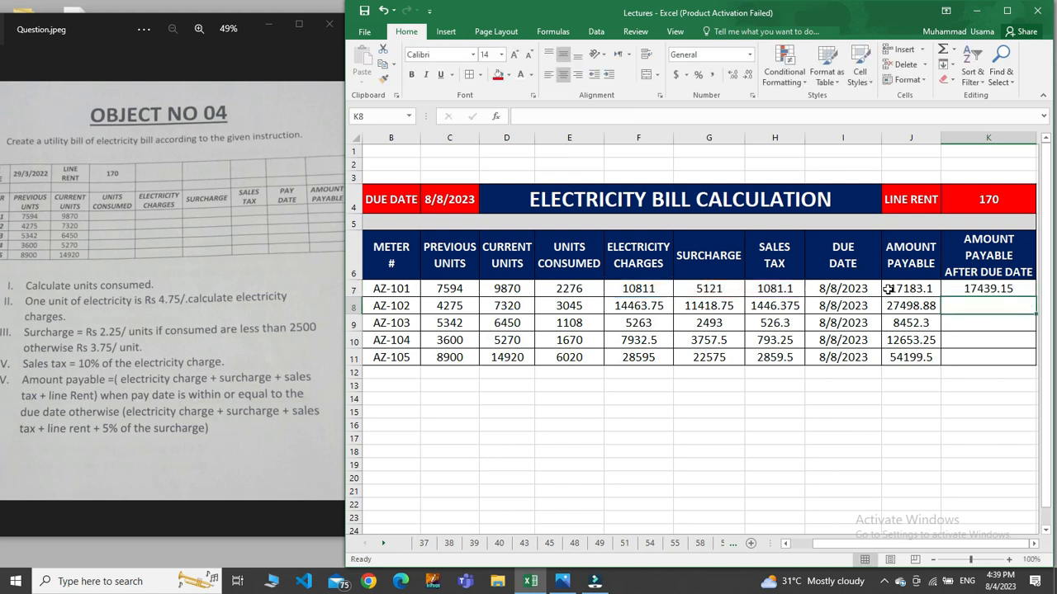
Fill the amount payable after due date formula from K7 down through K11.
{"action": "left_click", "coordinate": [997, 289]}
{"action": "left_click_drag", "start_coordinate": [1035, 297], "coordinate": [1037, 363]}
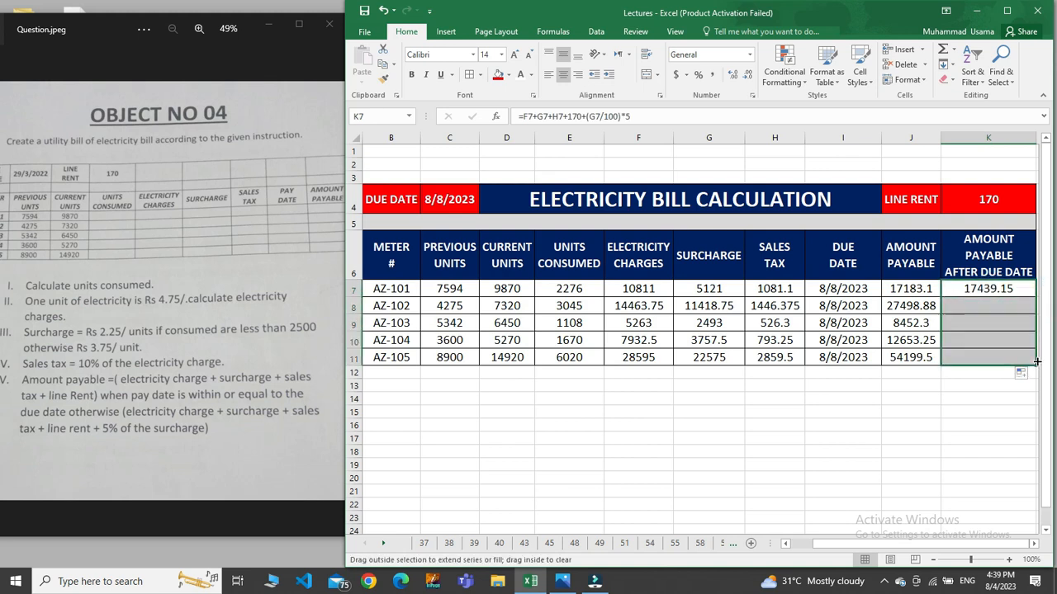
{"action": "left_click", "coordinate": [879, 410]}
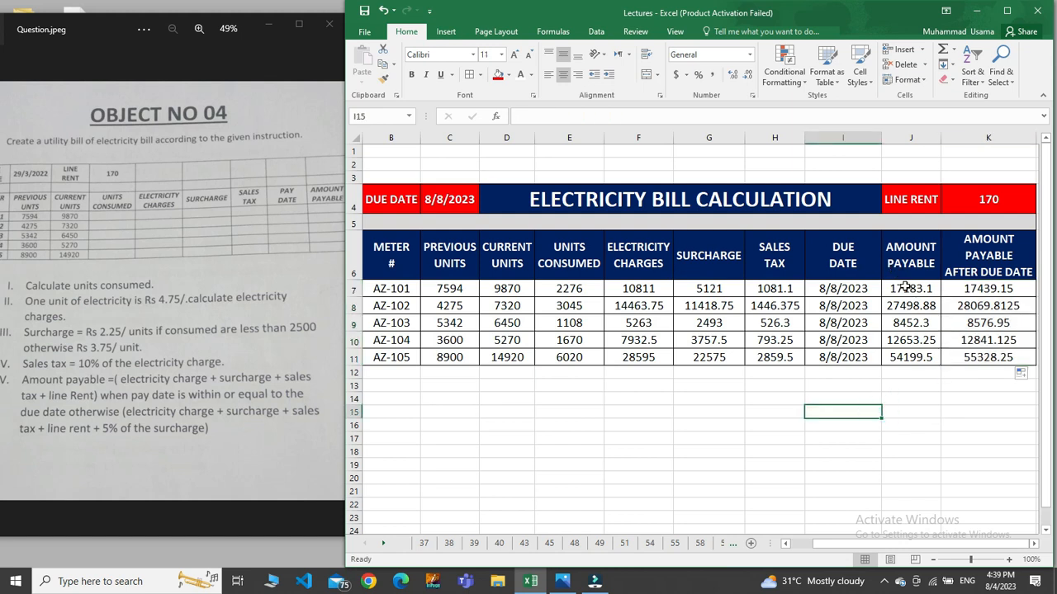